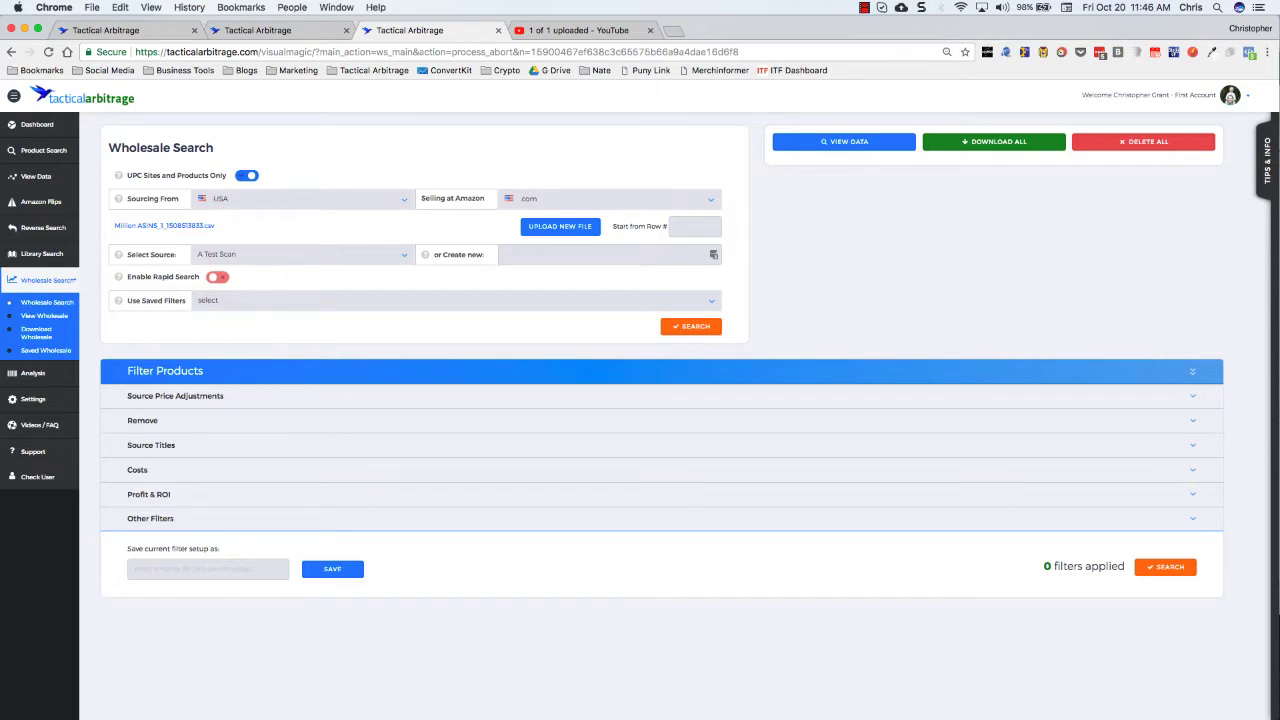
Step: Switch to Excel and examine the product columns in the bulk_example_4_2 workbook
{"action": "key", "text": "super+Tab"}
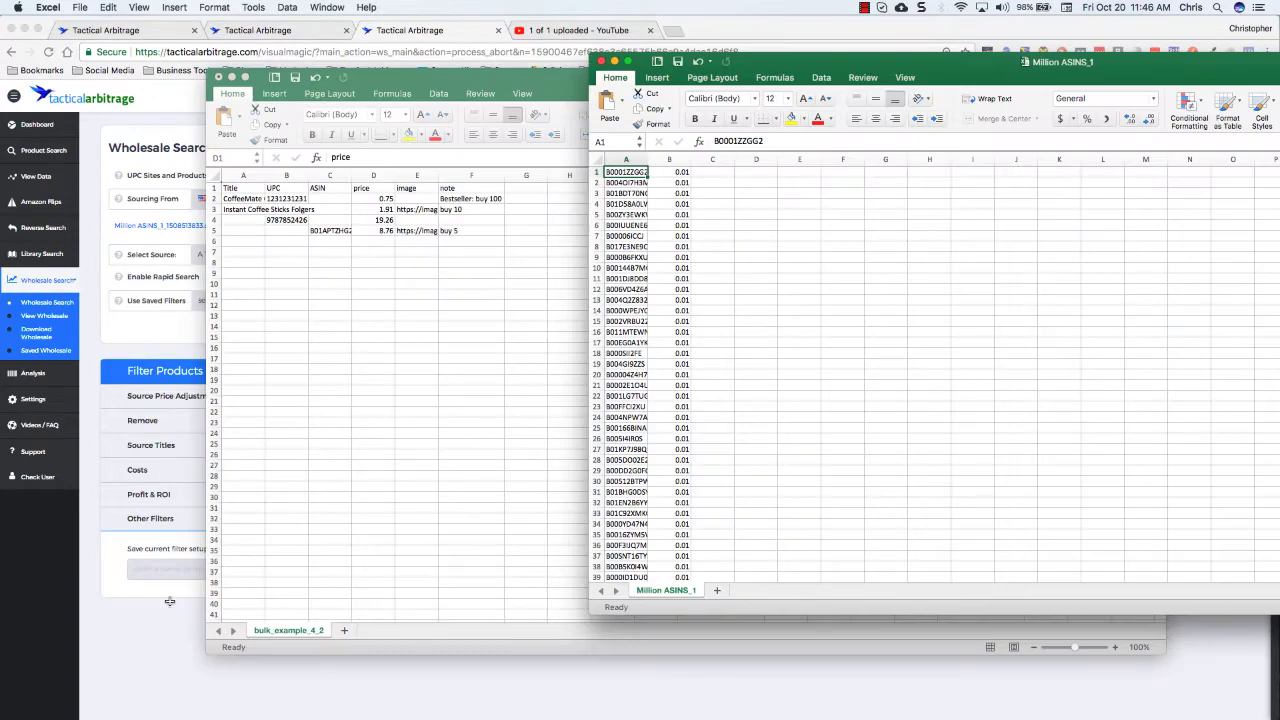
{"action": "left_click_drag", "start_coordinate": [688, 65], "coordinate": [1113, 356]}
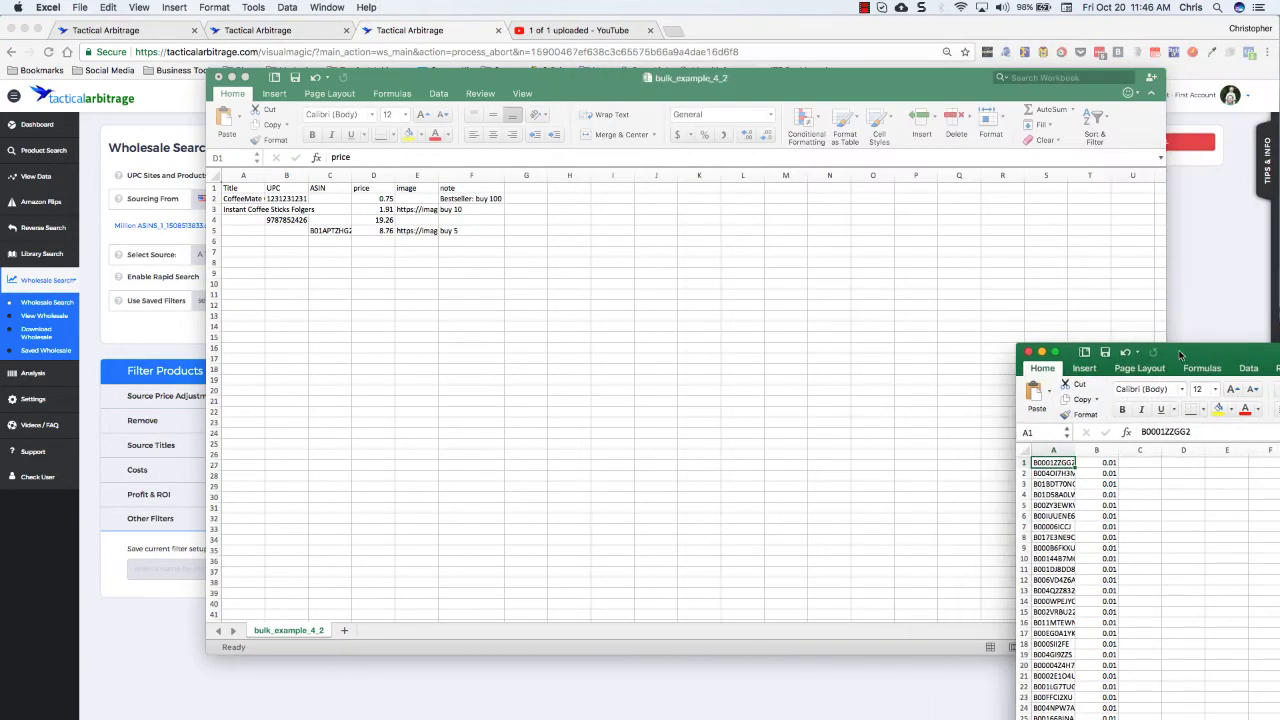
{"action": "left_click_drag", "start_coordinate": [572, 76], "coordinate": [546, 56]}
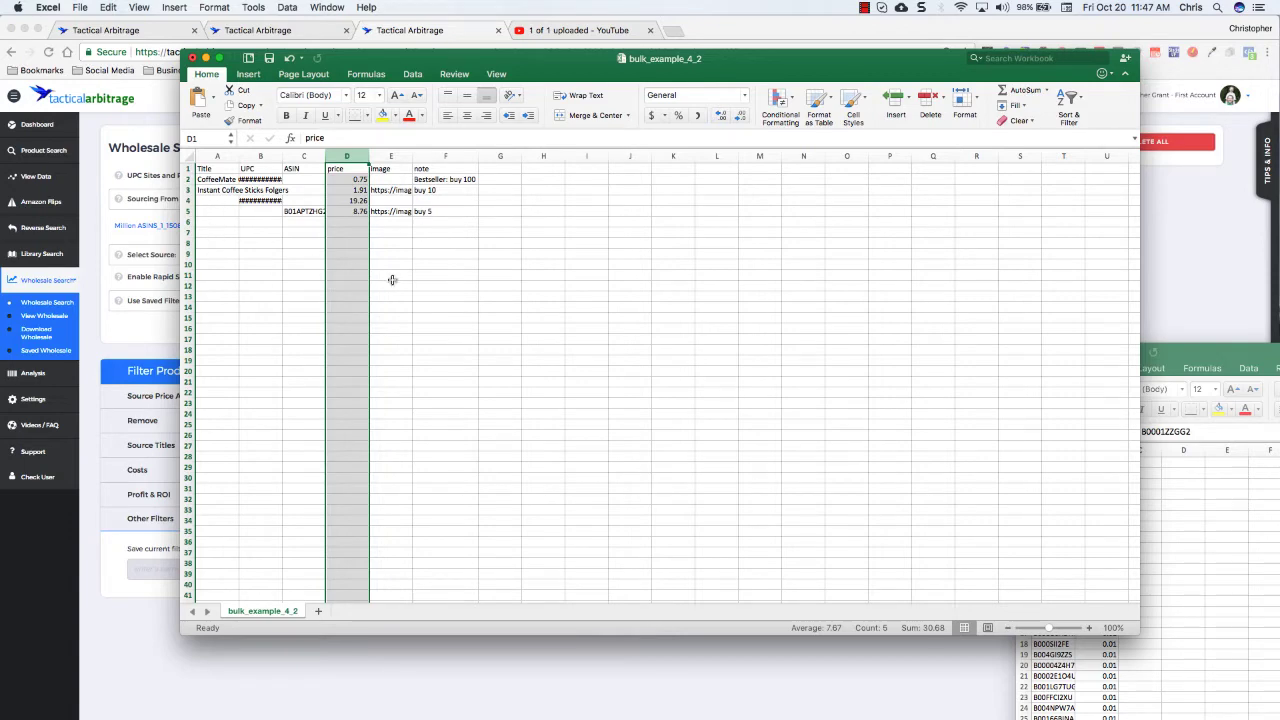
Step: Bring the Million ASINS_1 workbook to the front and look through its ASIN and price rows
{"action": "left_click", "coordinate": [1193, 355]}
{"action": "left_click_drag", "start_coordinate": [1178, 362], "coordinate": [340, 112]}
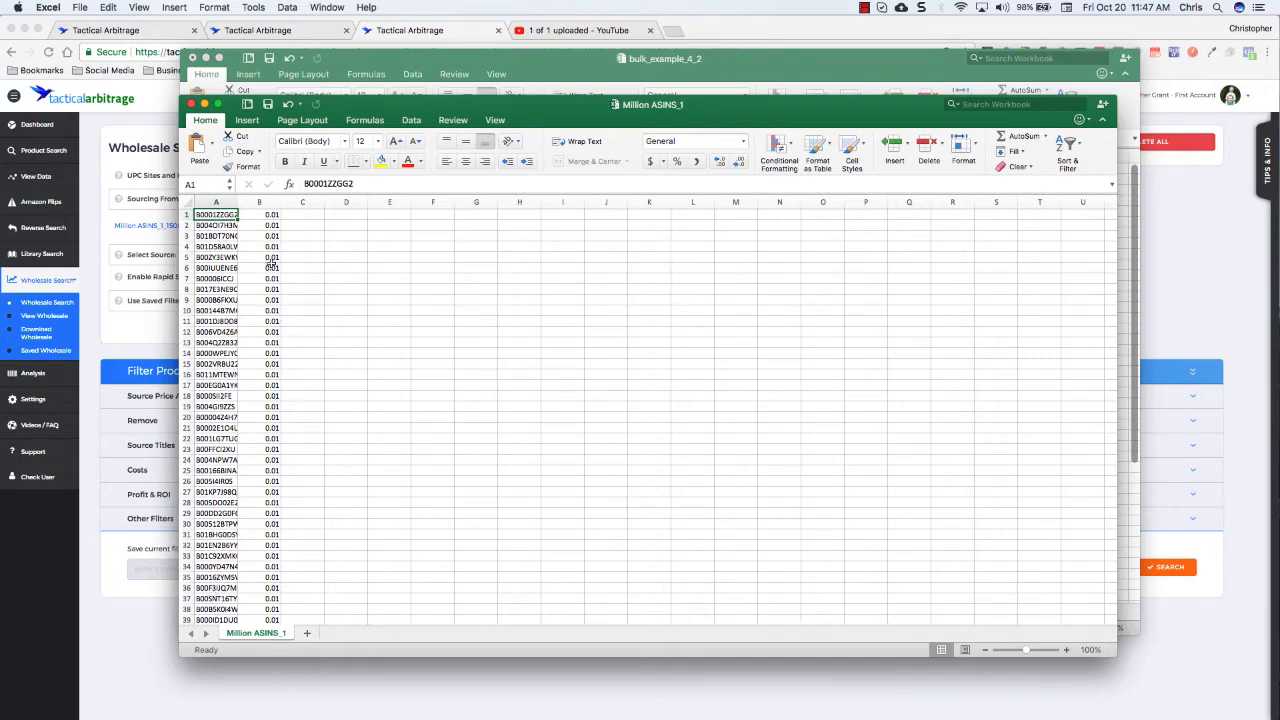
{"action": "scroll", "coordinate": [270, 510], "scroll_direction": "down", "scroll_amount": 5}
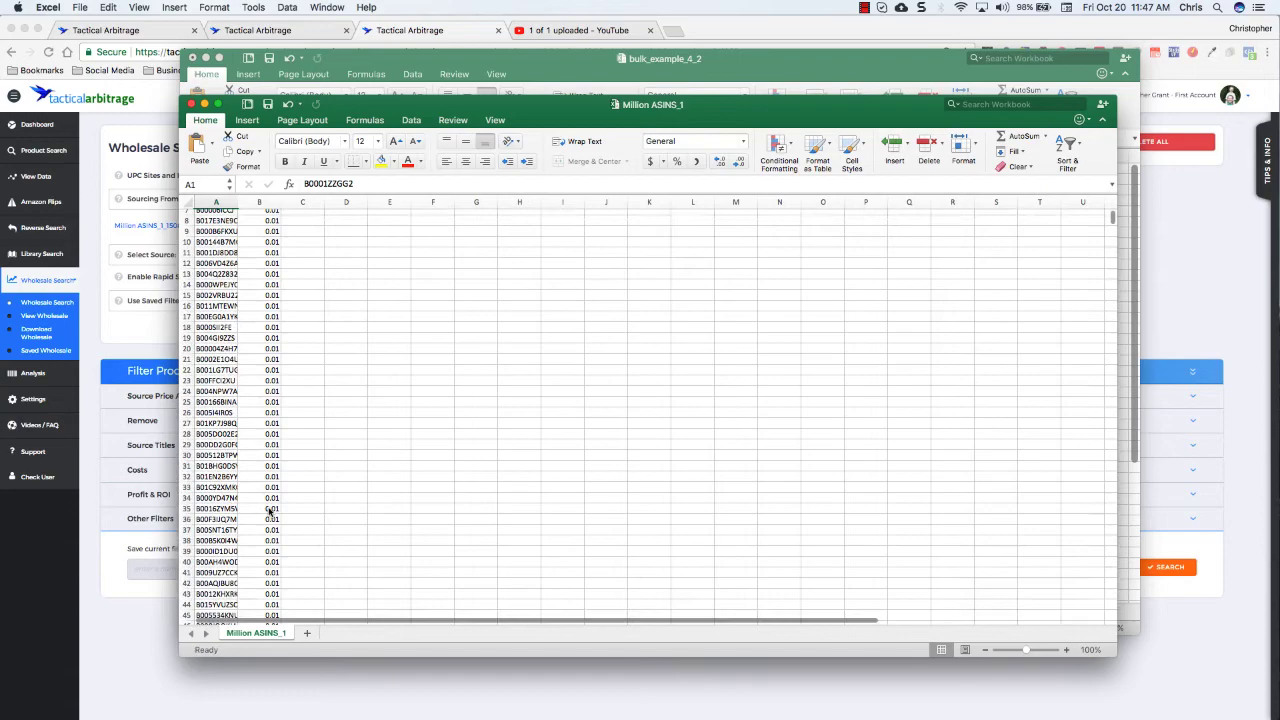
{"action": "scroll", "coordinate": [270, 512], "scroll_direction": "up", "scroll_amount": 5}
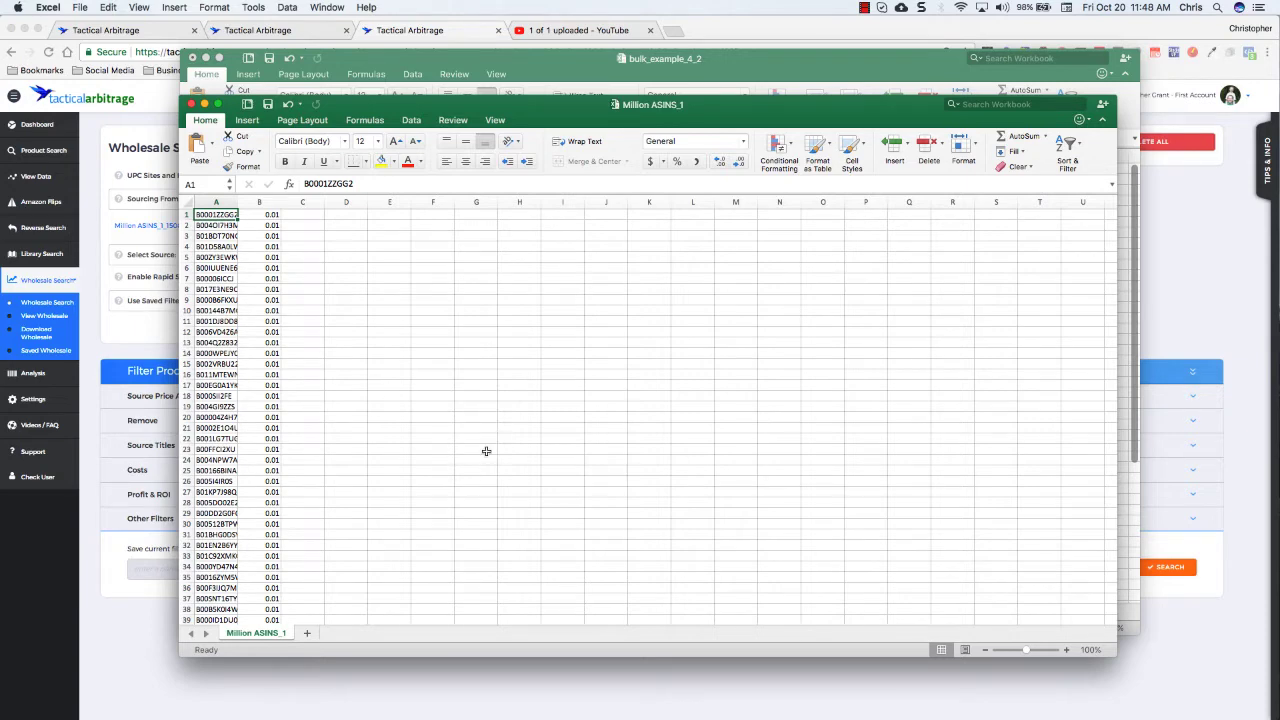
Step: Switch back to Chrome and review the wholesale search's Selling at Amazon and Sourcing From options
{"action": "left_click", "coordinate": [117, 343]}
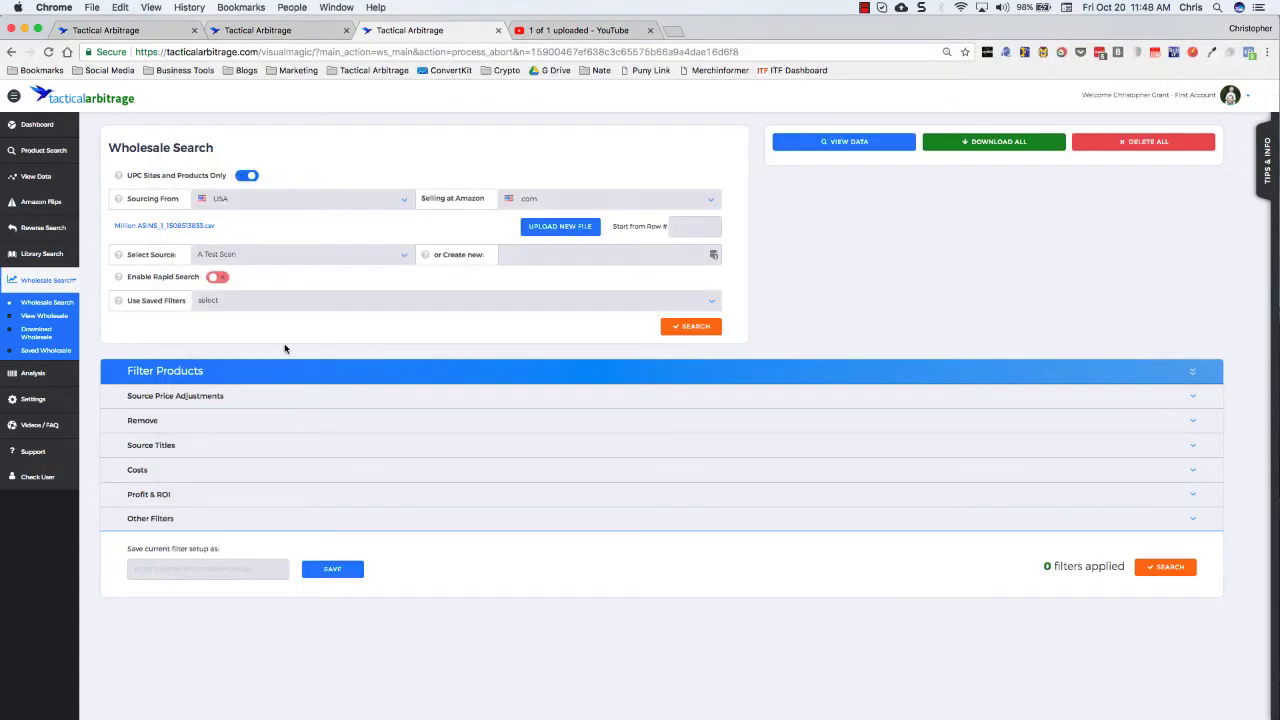
{"action": "left_click", "coordinate": [575, 200]}
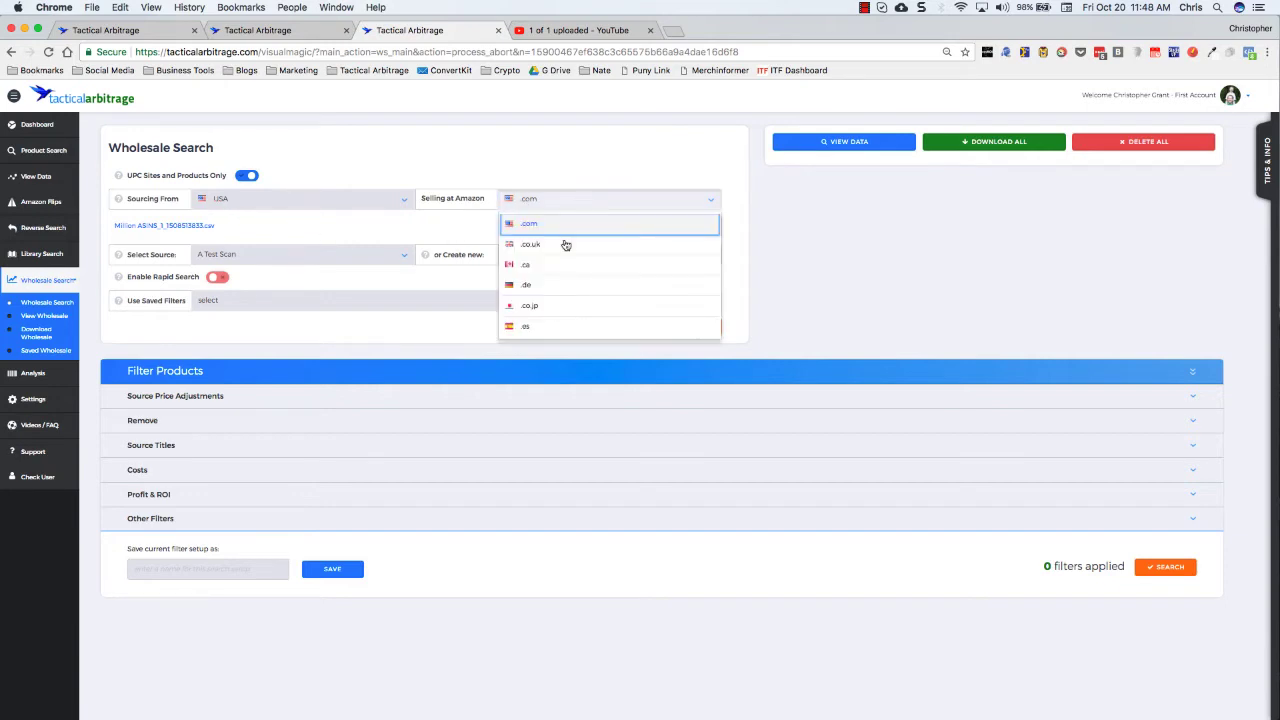
{"action": "left_click", "coordinate": [388, 207]}
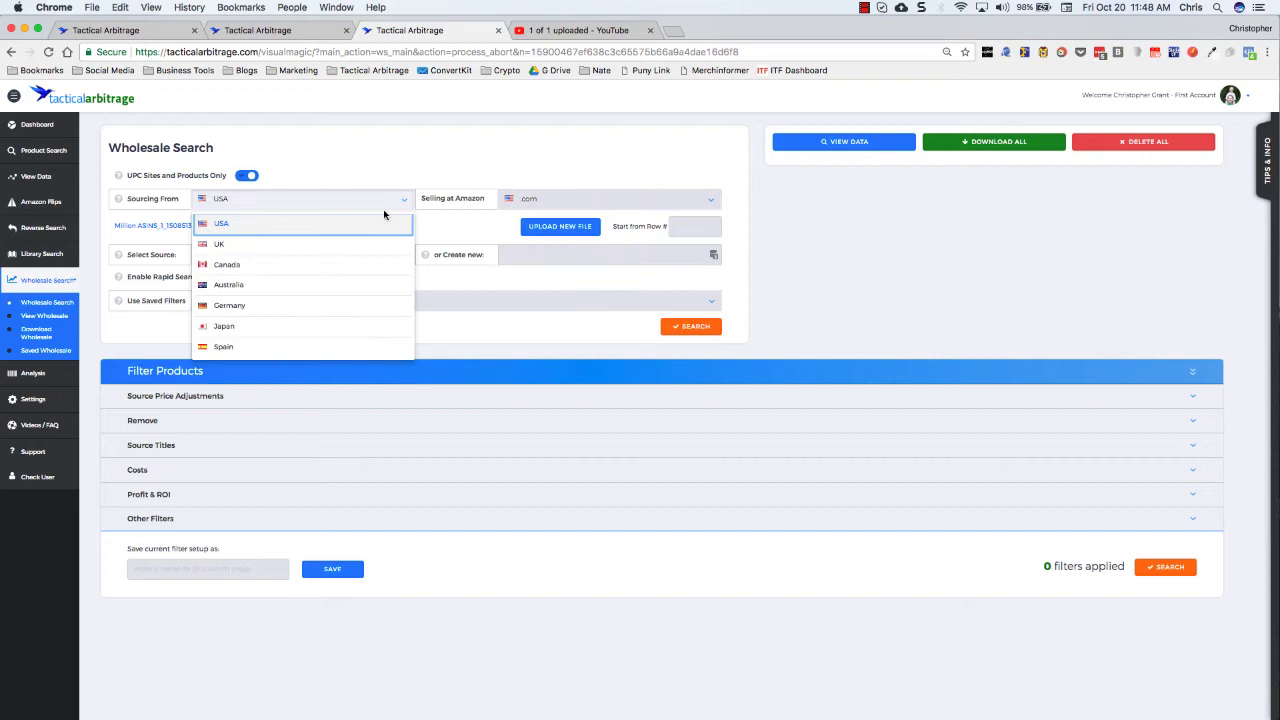
{"action": "left_click", "coordinate": [403, 148]}
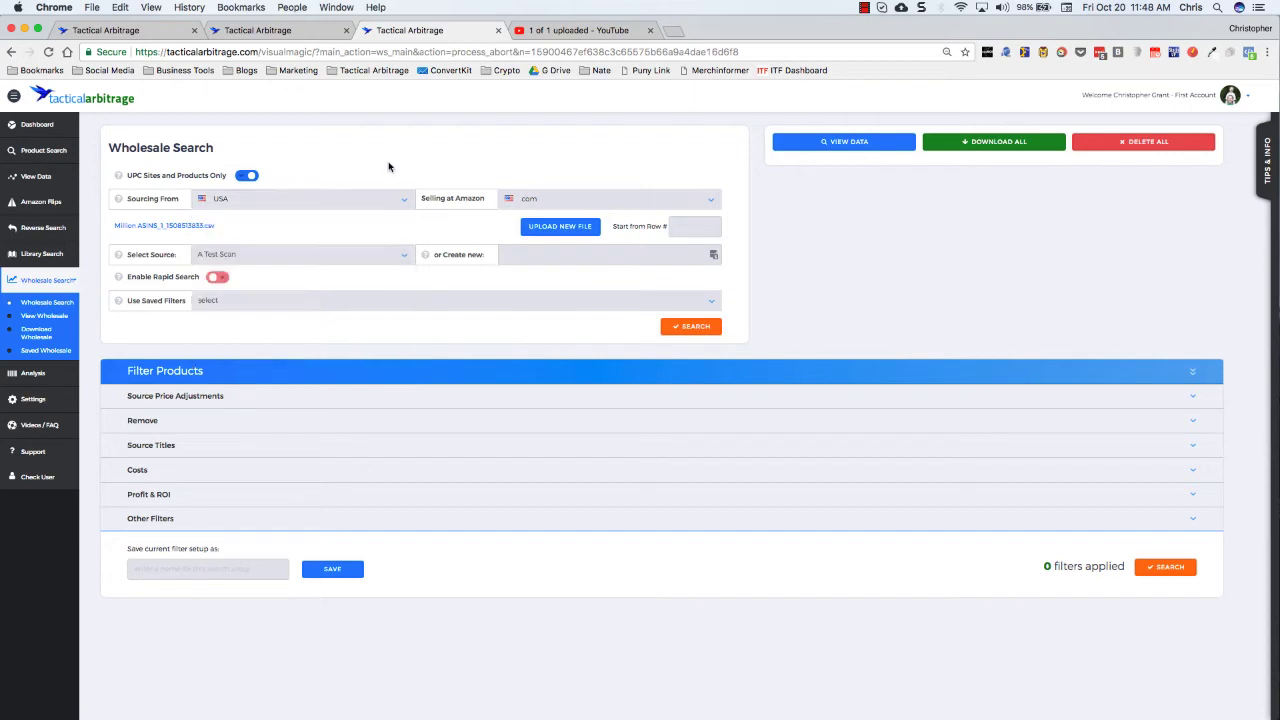
Step: Turn off the UPC Sites and Products Only option for the wholesale search
{"action": "left_click", "coordinate": [248, 177]}
{"action": "left_click", "coordinate": [249, 178]}
{"action": "left_click", "coordinate": [250, 180]}
Step: Review the file requirements for uploading a new wholesale list, cancel the upload, and check the starting row setting
{"action": "left_click", "coordinate": [550, 228]}
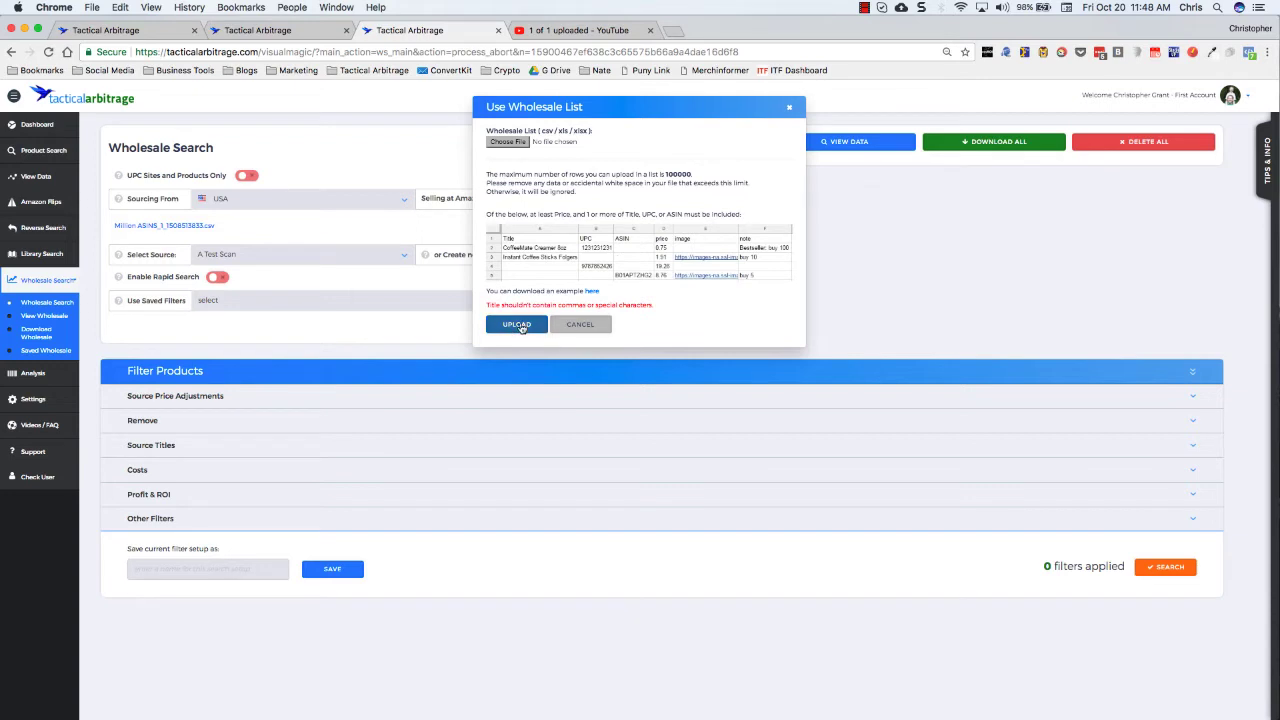
{"action": "left_click", "coordinate": [583, 326]}
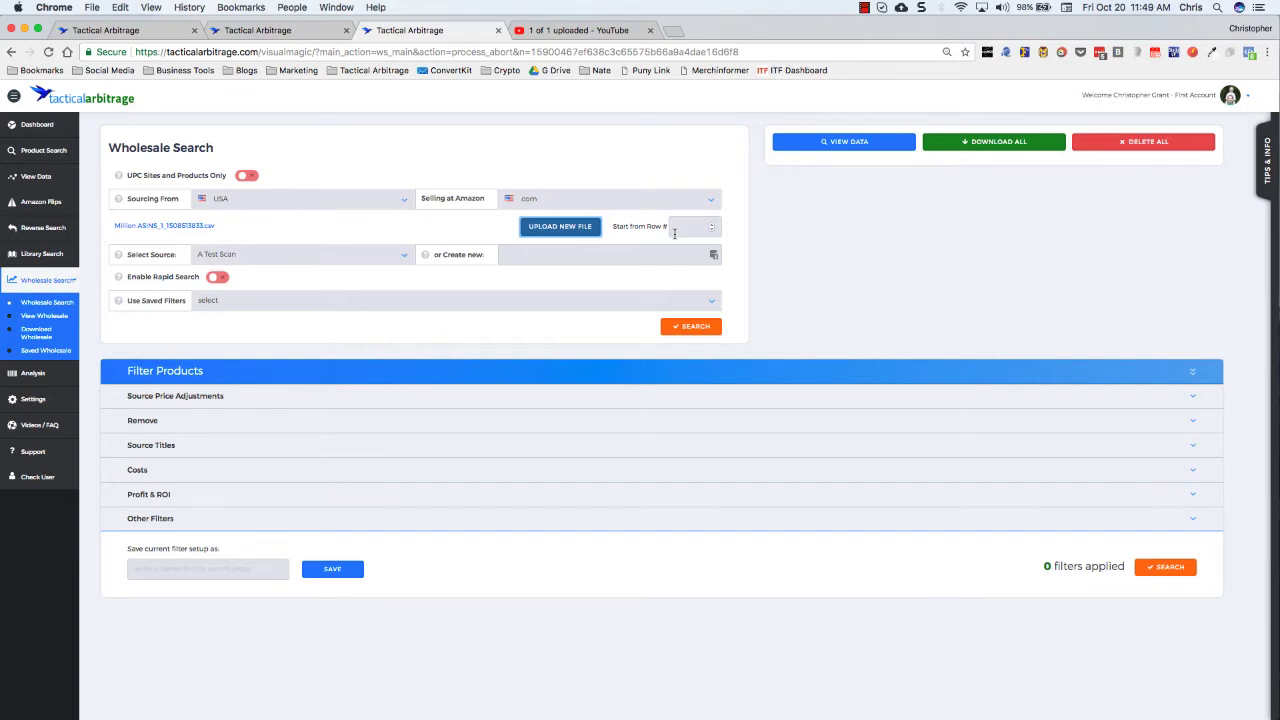
{"action": "left_click", "coordinate": [674, 228]}
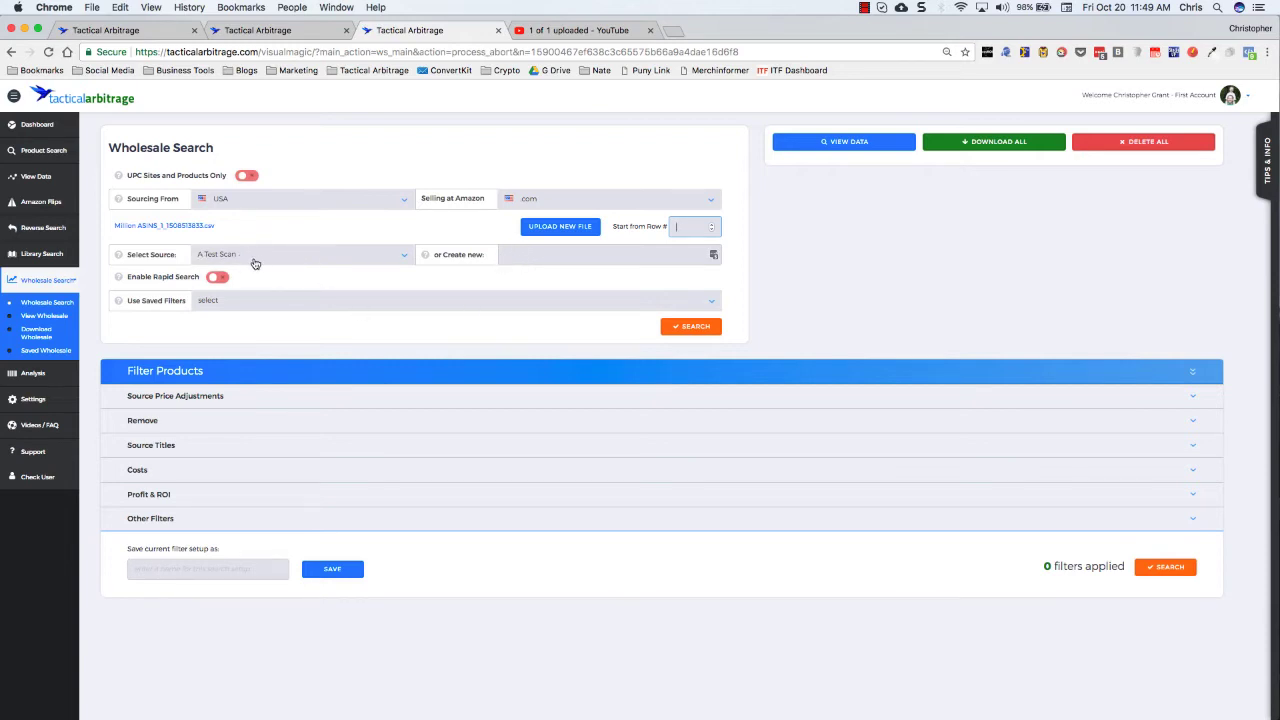
{"action": "left_click", "coordinate": [524, 256]}
{"action": "type", "text": "X"}
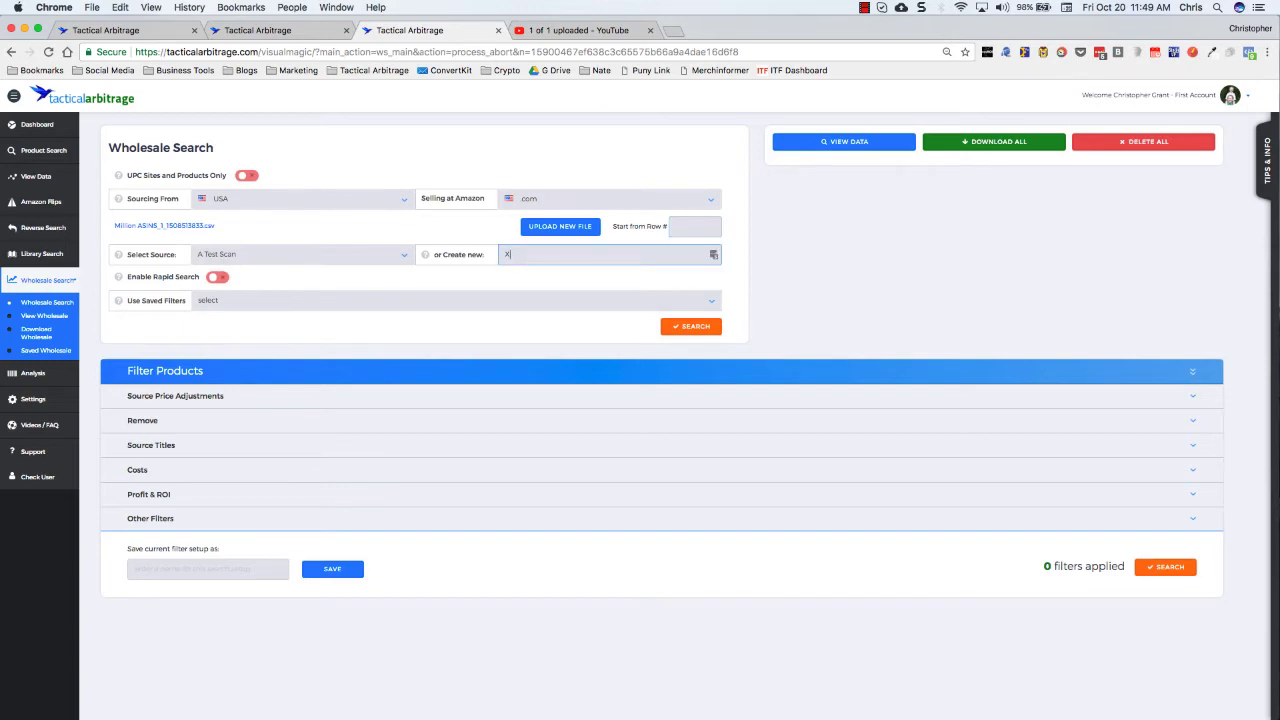
{"action": "type", "text": "YZ Scan"}
{"action": "key", "text": "BackSpace"}
{"action": "key", "text": "BackSpace"}
{"action": "key", "text": "BackSpace"}
{"action": "key", "text": "BackSpace"}
{"action": "key", "text": "BackSpace"}
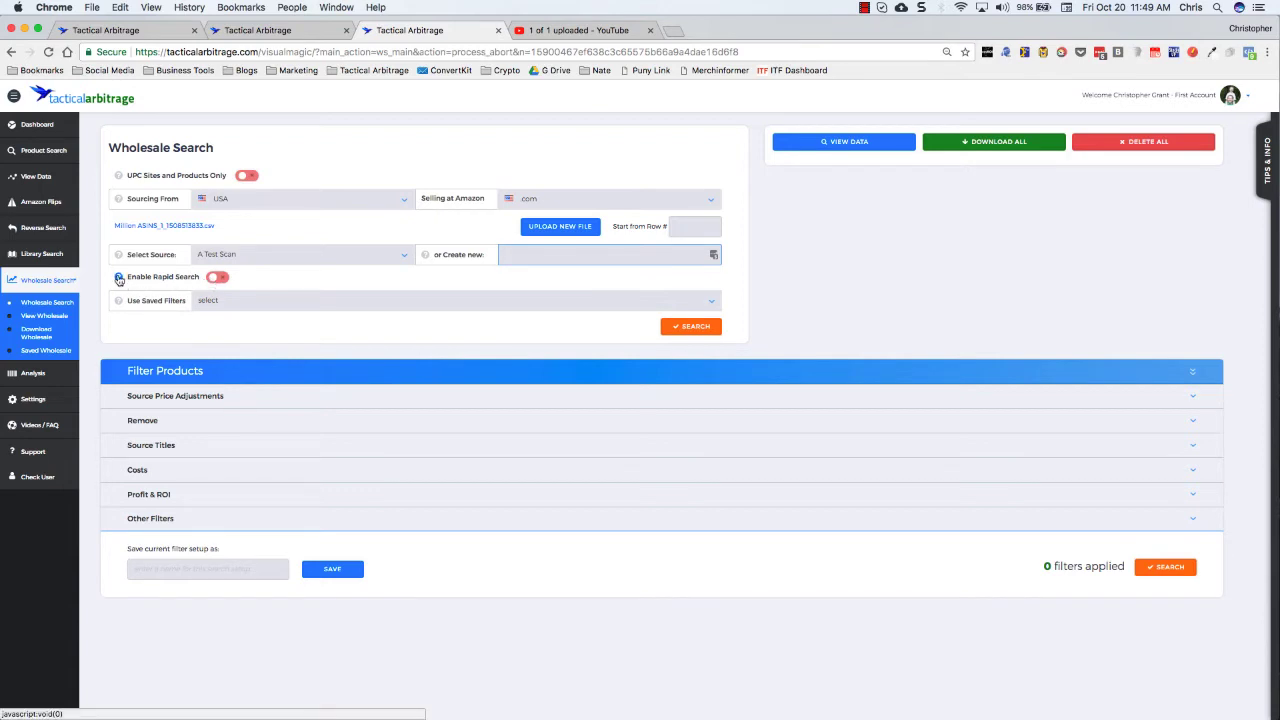
Step: Read the Rapid Search explanation and apply the saved filter set Wholesale
{"action": "mouse_move", "coordinate": [118, 276]}
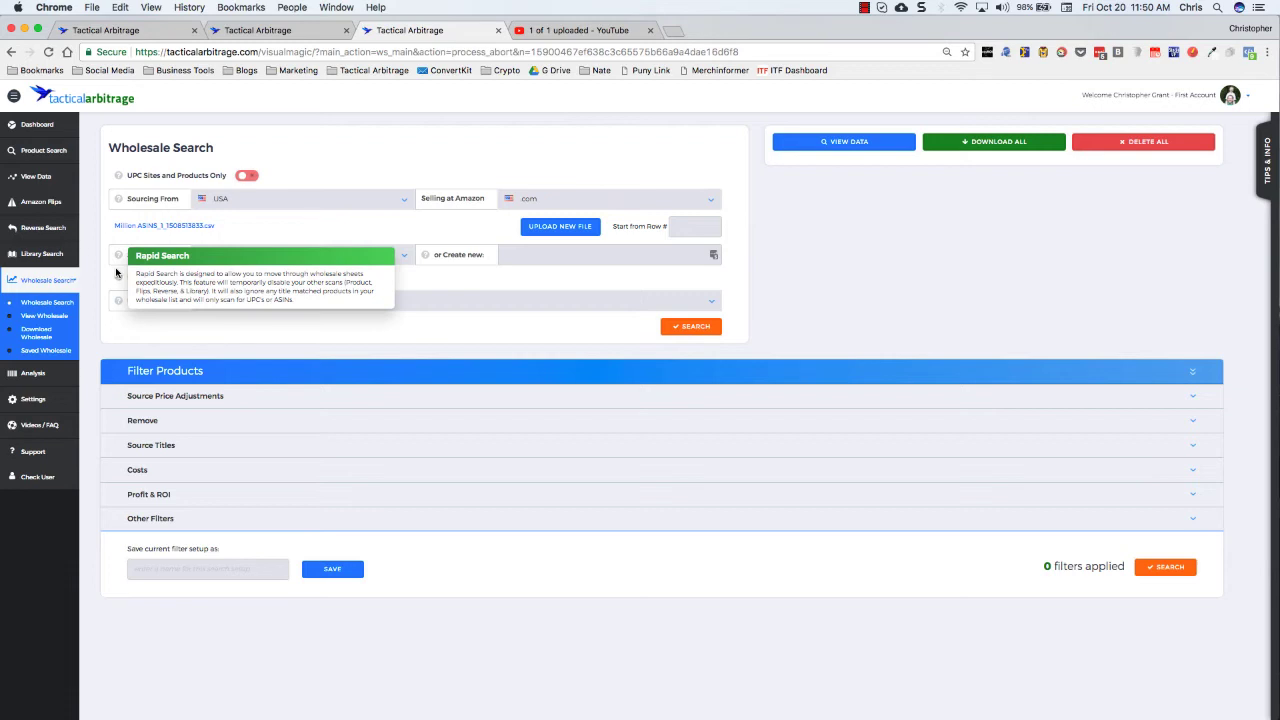
{"action": "left_click", "coordinate": [483, 302]}
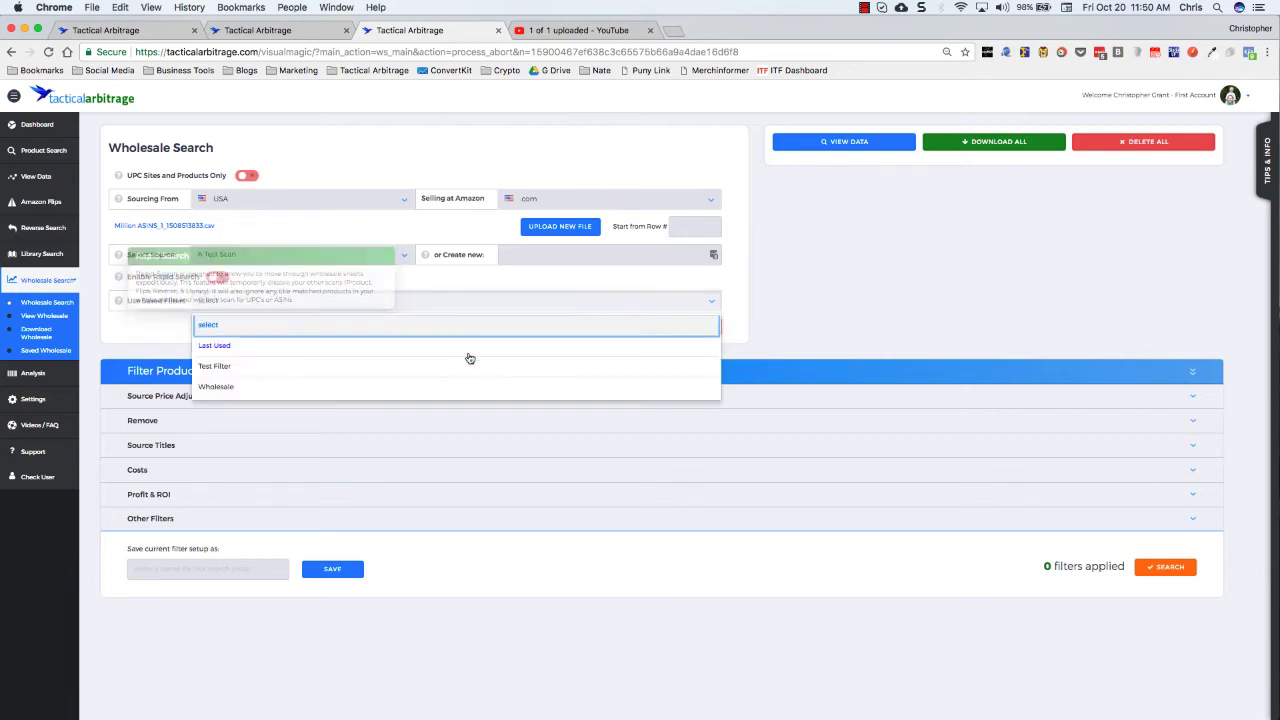
{"action": "left_click", "coordinate": [281, 320]}
{"action": "left_click", "coordinate": [290, 306]}
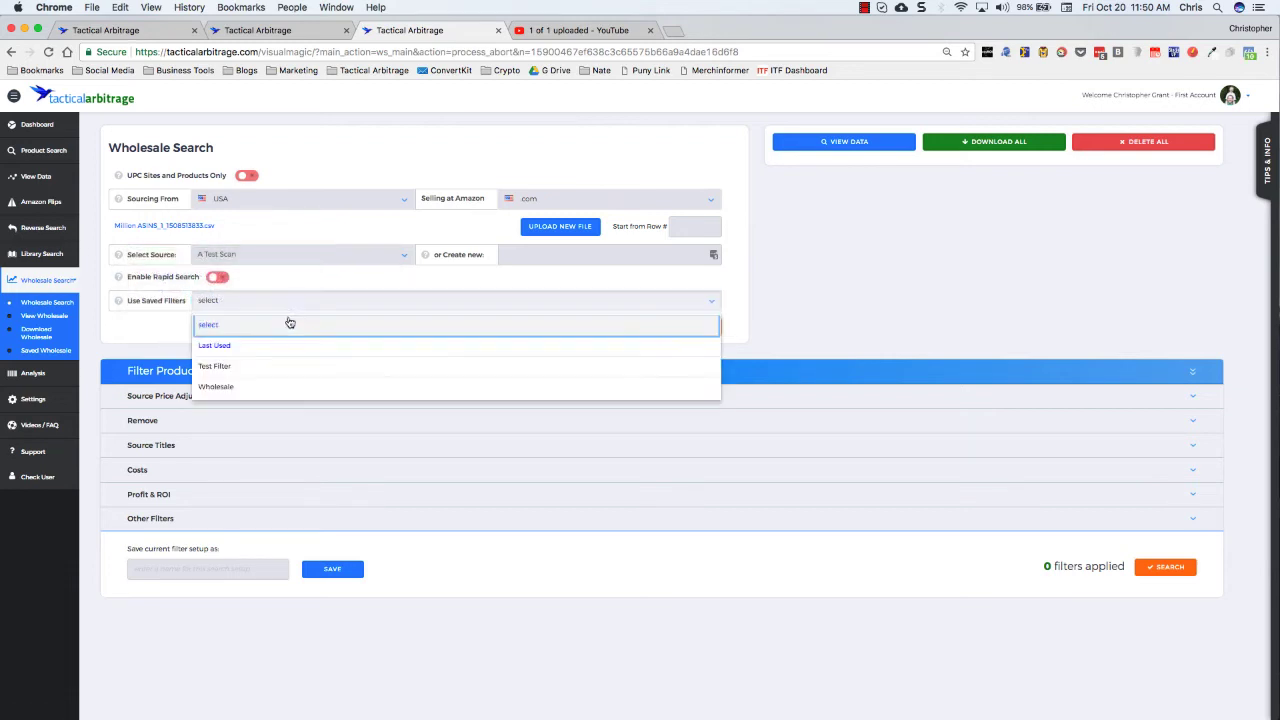
{"action": "left_click", "coordinate": [258, 390]}
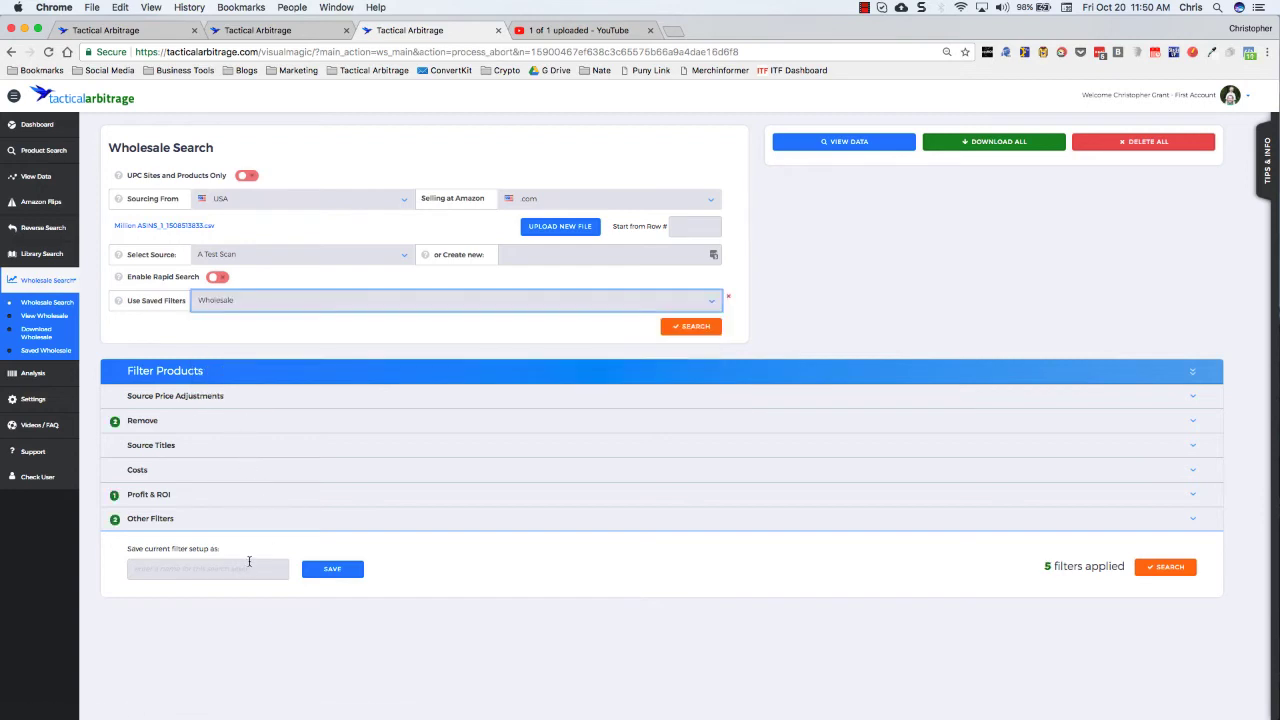
Step: Review the Source Price Adjustments and Remove filter settings, collapsing each section again
{"action": "left_click", "coordinate": [245, 397]}
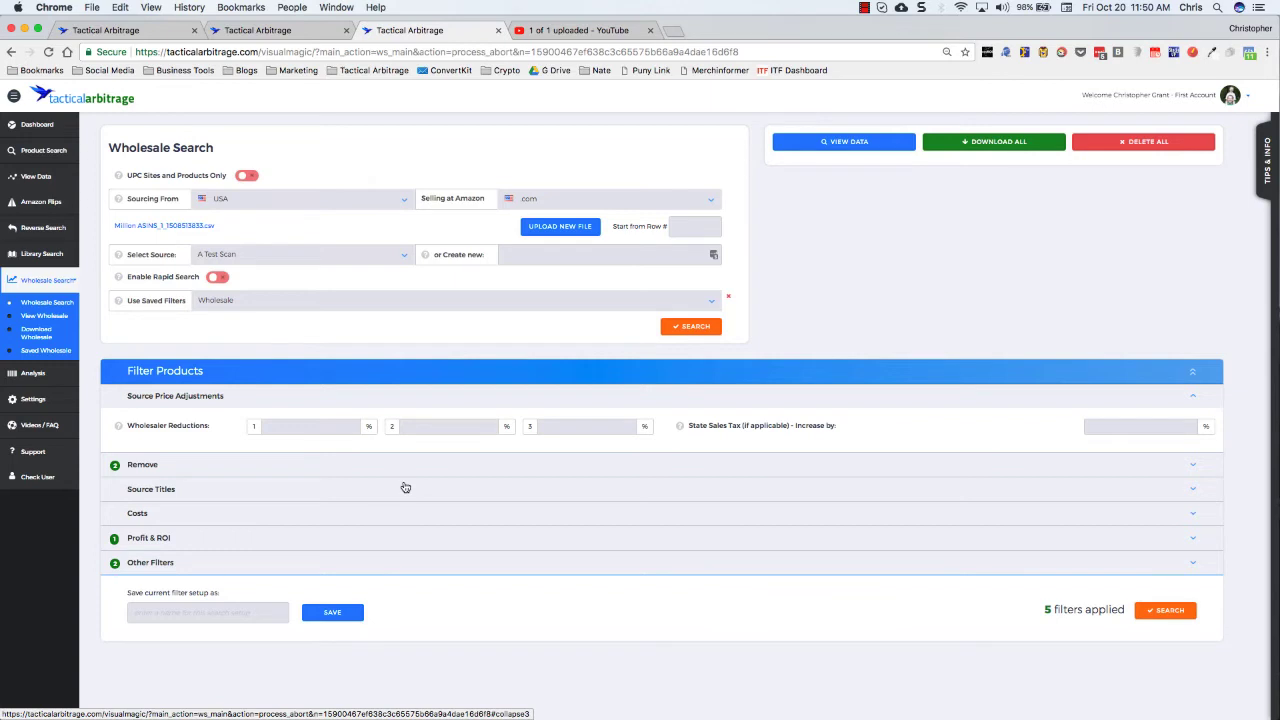
{"action": "left_click", "coordinate": [318, 427]}
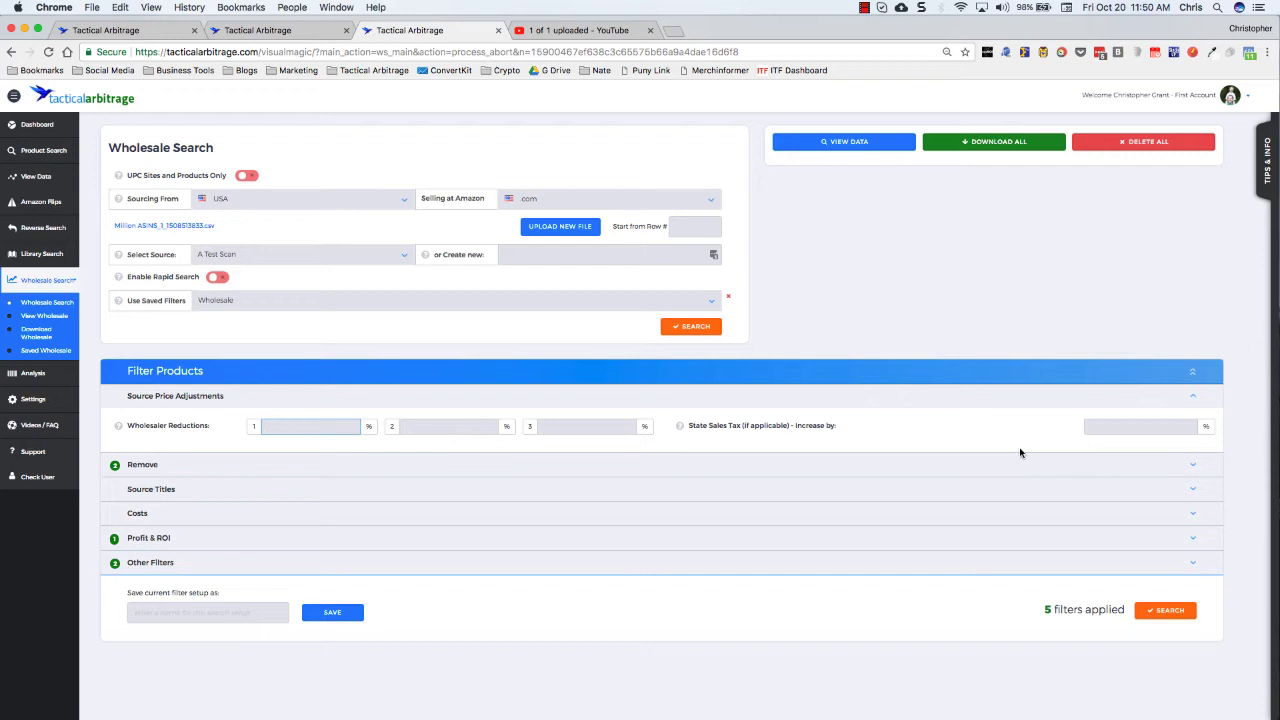
{"action": "left_click", "coordinate": [850, 398]}
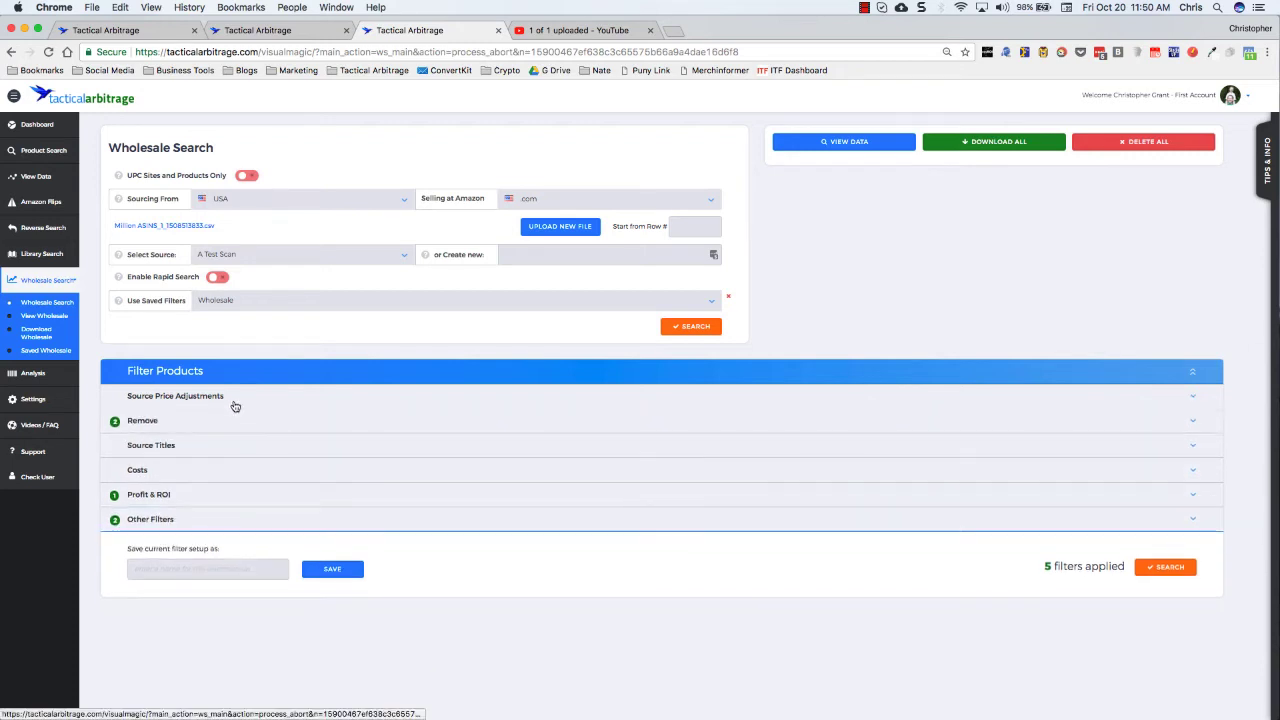
{"action": "left_click", "coordinate": [192, 425]}
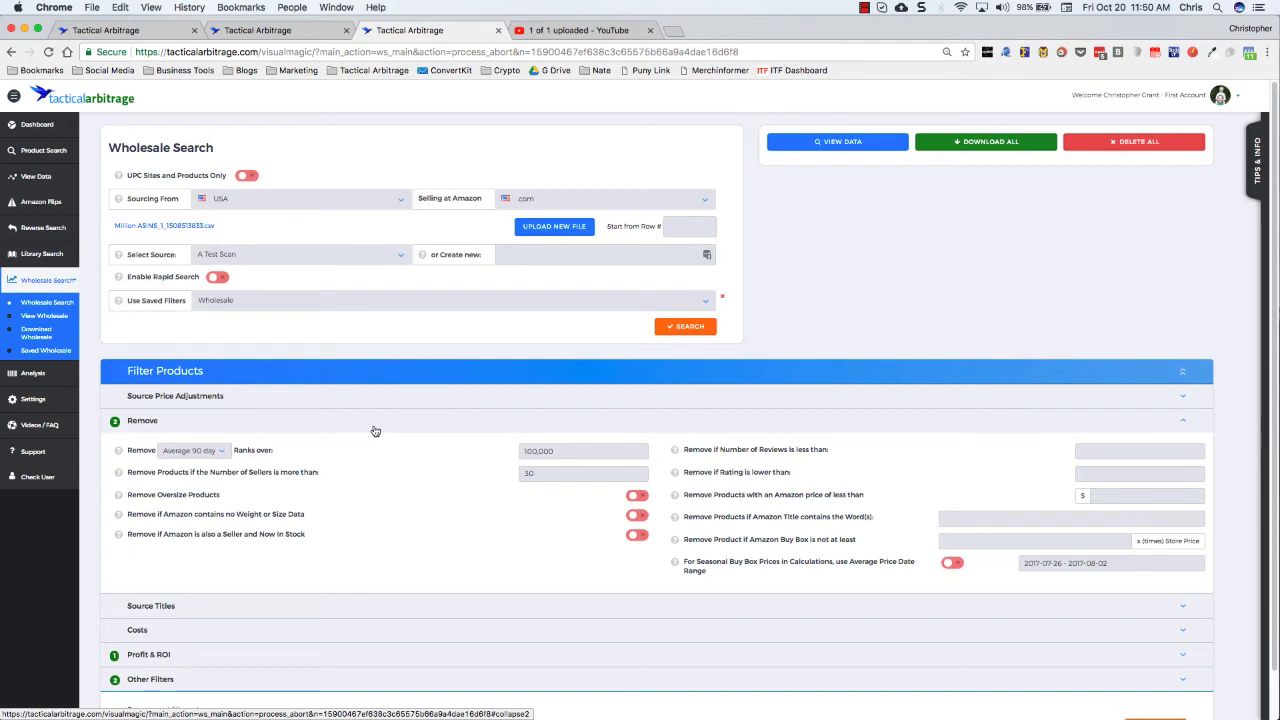
{"action": "left_click", "coordinate": [375, 431]}
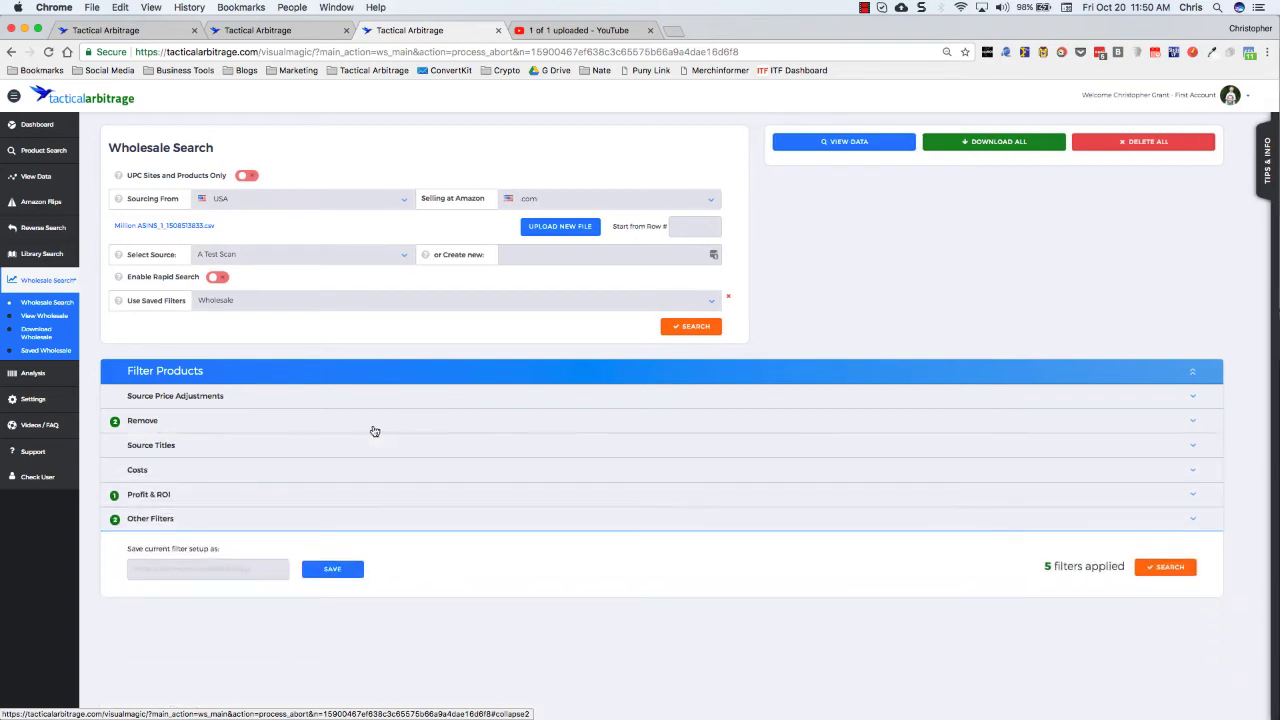
Step: Review the Source Titles and Costs filter settings, collapsing each section again
{"action": "left_click", "coordinate": [282, 450]}
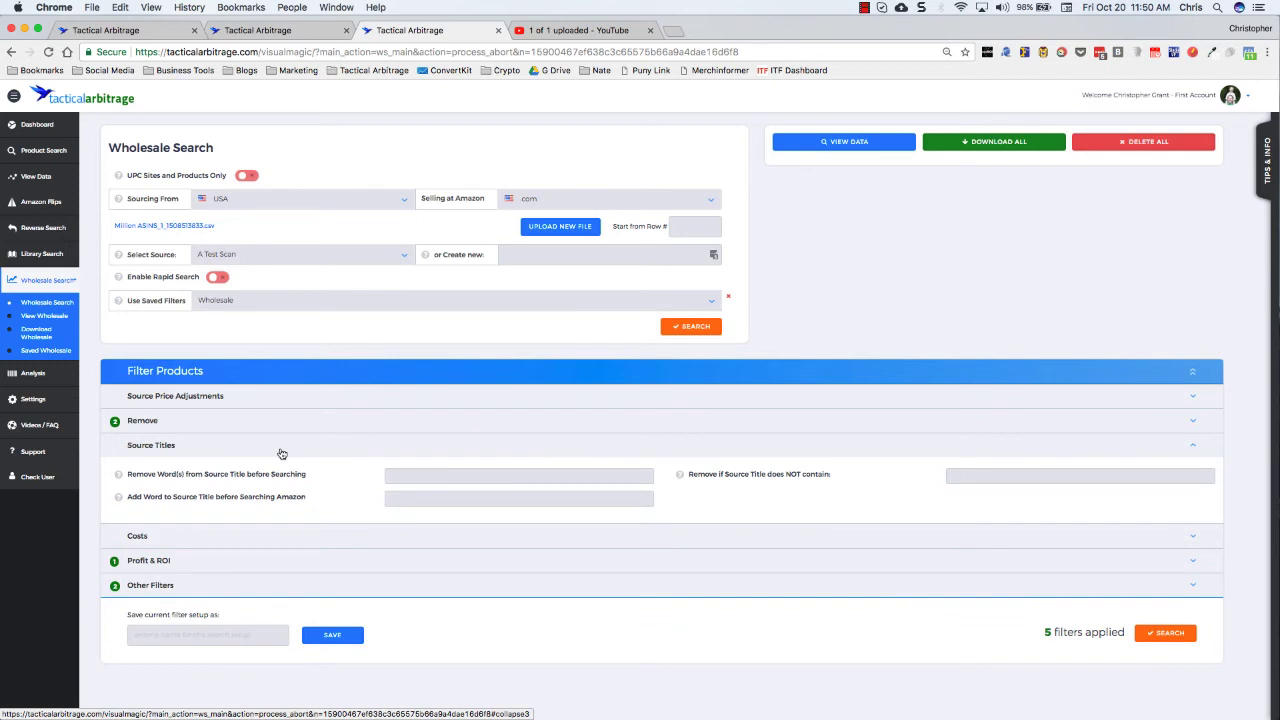
{"action": "left_click", "coordinate": [282, 451]}
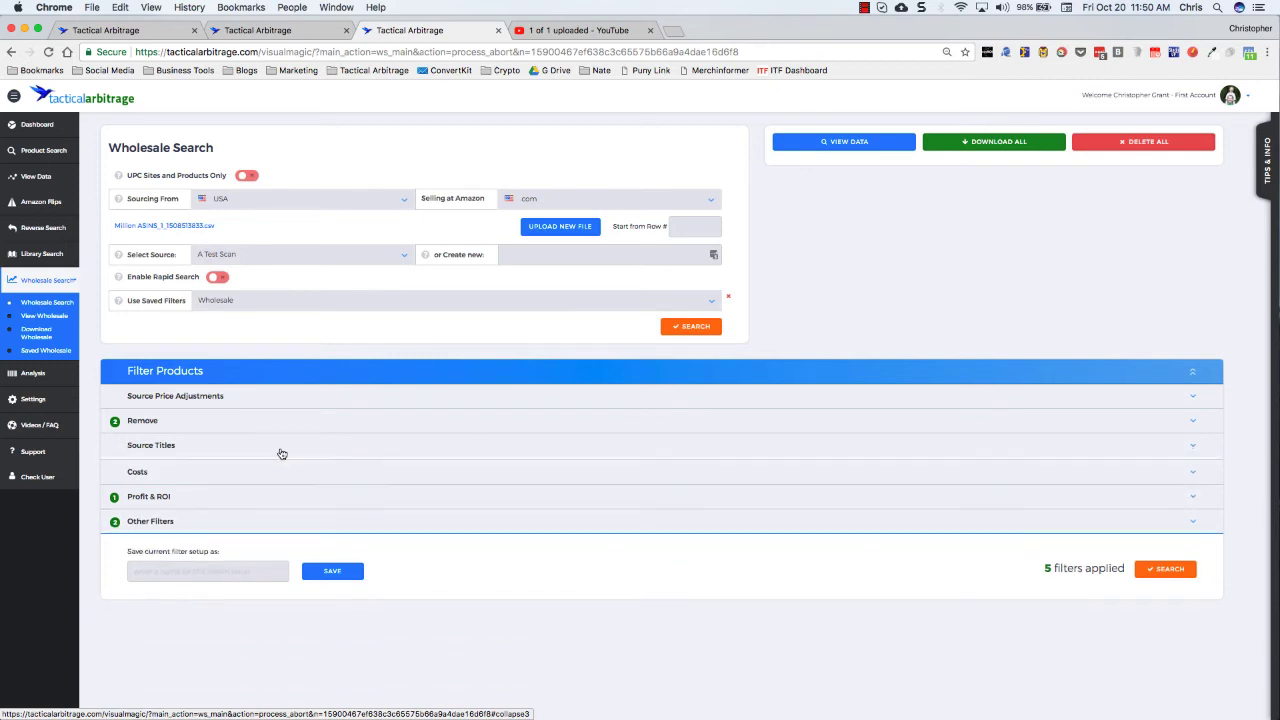
{"action": "left_click", "coordinate": [266, 478]}
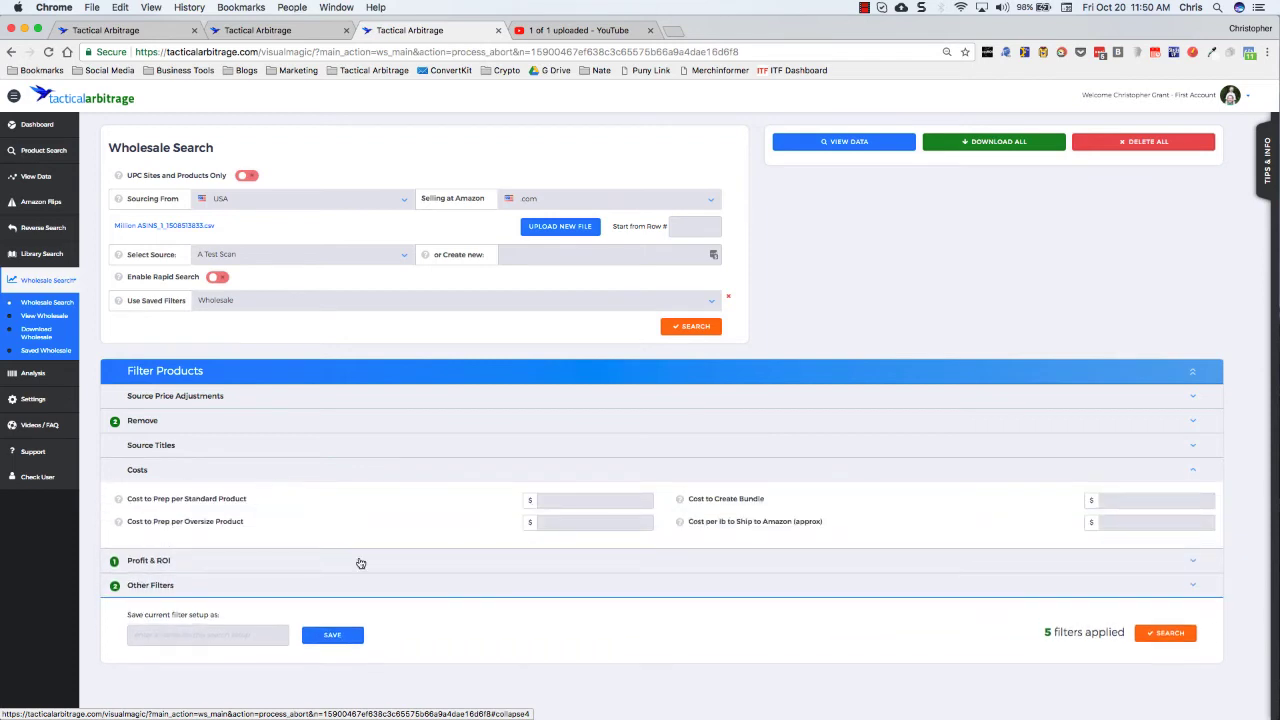
{"action": "left_click", "coordinate": [365, 475]}
Step: Review the gross profit and gross ROI thresholds in the Profit & ROI filters
{"action": "left_click", "coordinate": [243, 495]}
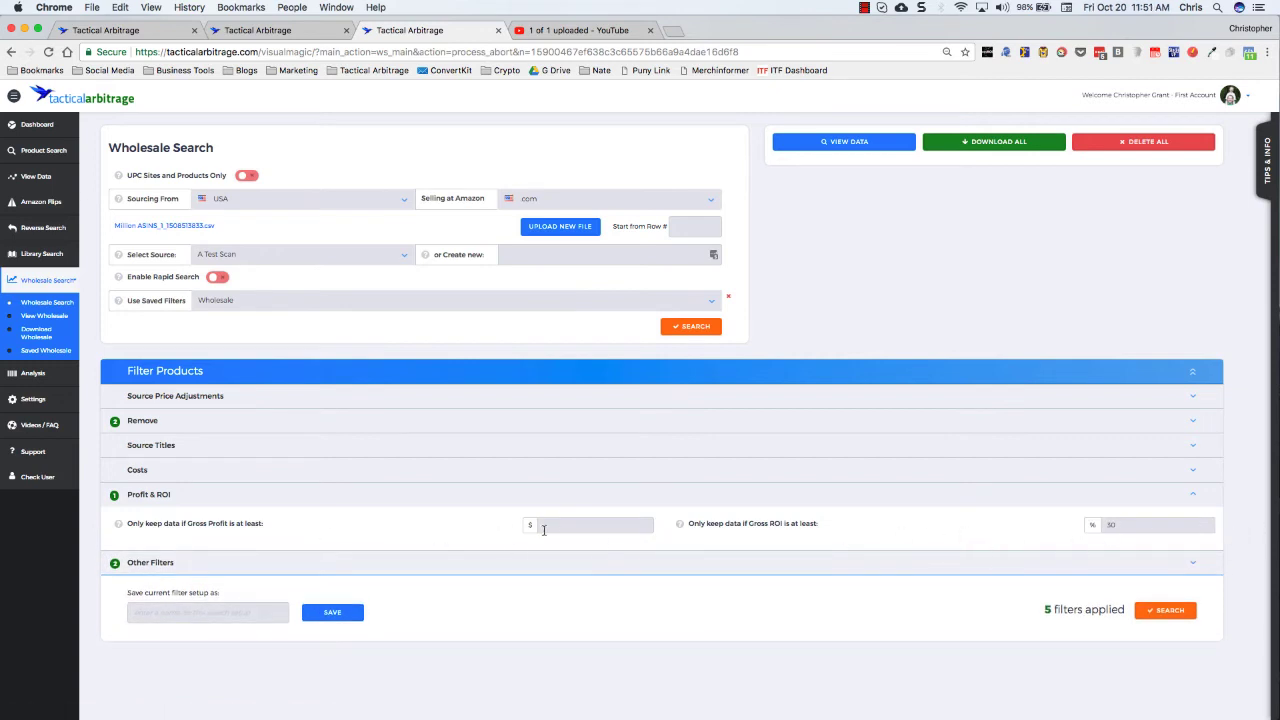
{"action": "double_click", "coordinate": [1123, 524]}
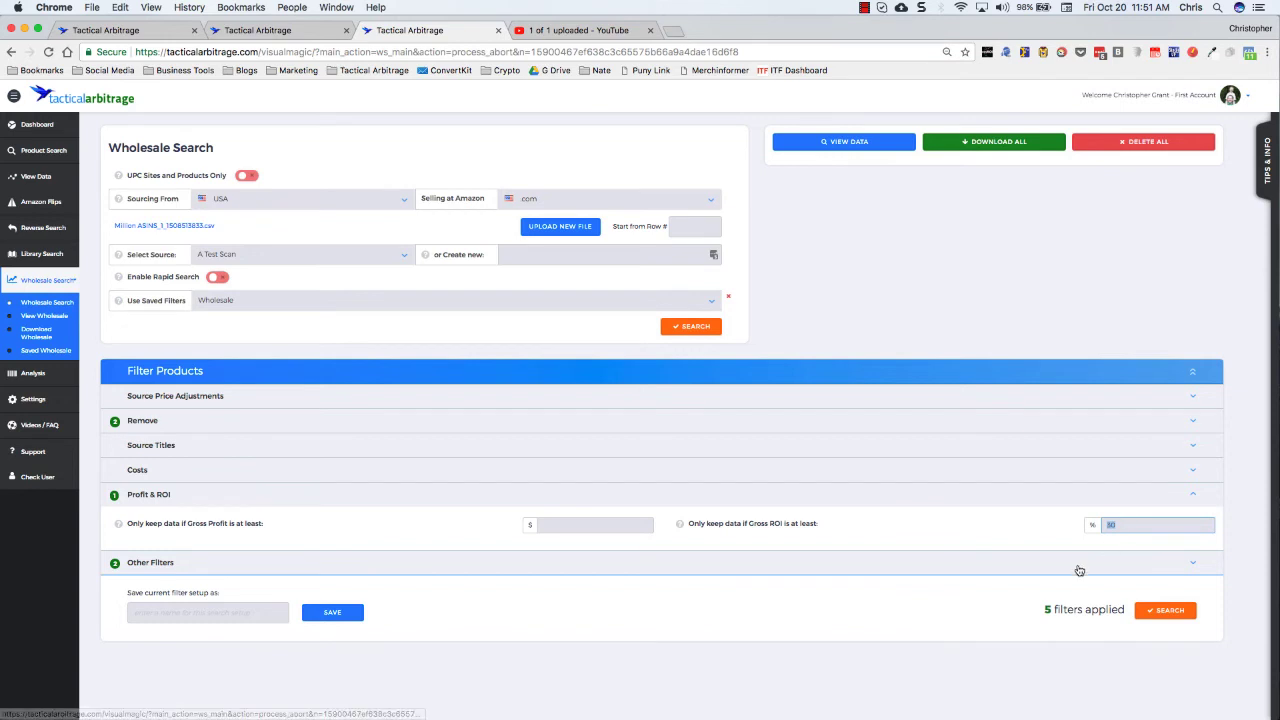
{"action": "left_click", "coordinate": [222, 503]}
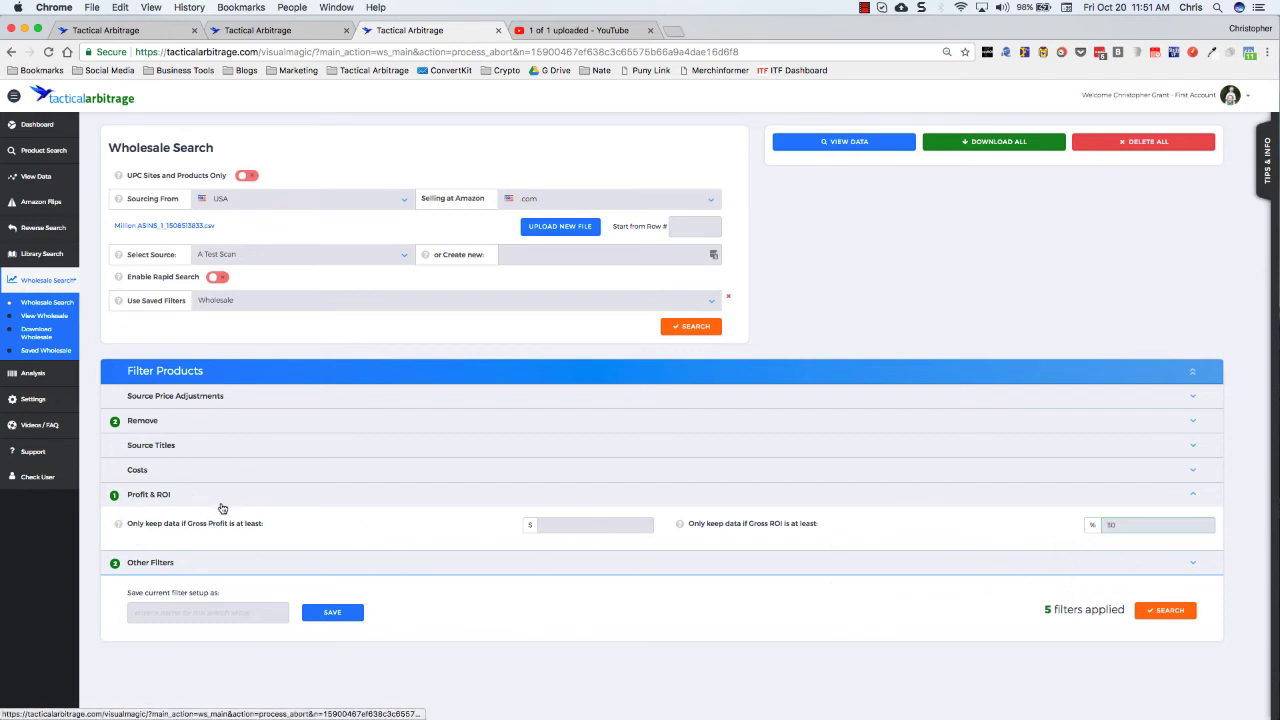
Step: Review the Other Filters settings, including the reverse search results for UPC Stores, and collapse the section
{"action": "left_click", "coordinate": [480, 518]}
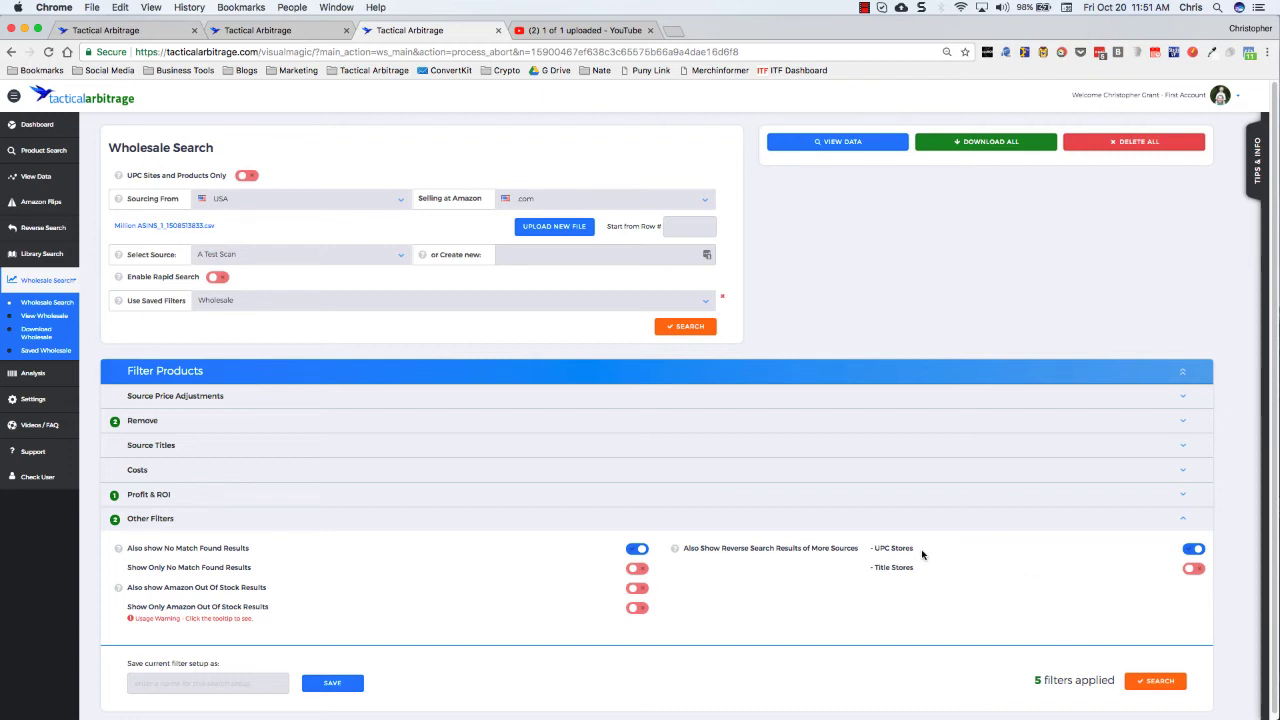
{"action": "left_click_drag", "start_coordinate": [922, 550], "coordinate": [866, 551]}
{"action": "left_click", "coordinate": [480, 518]}
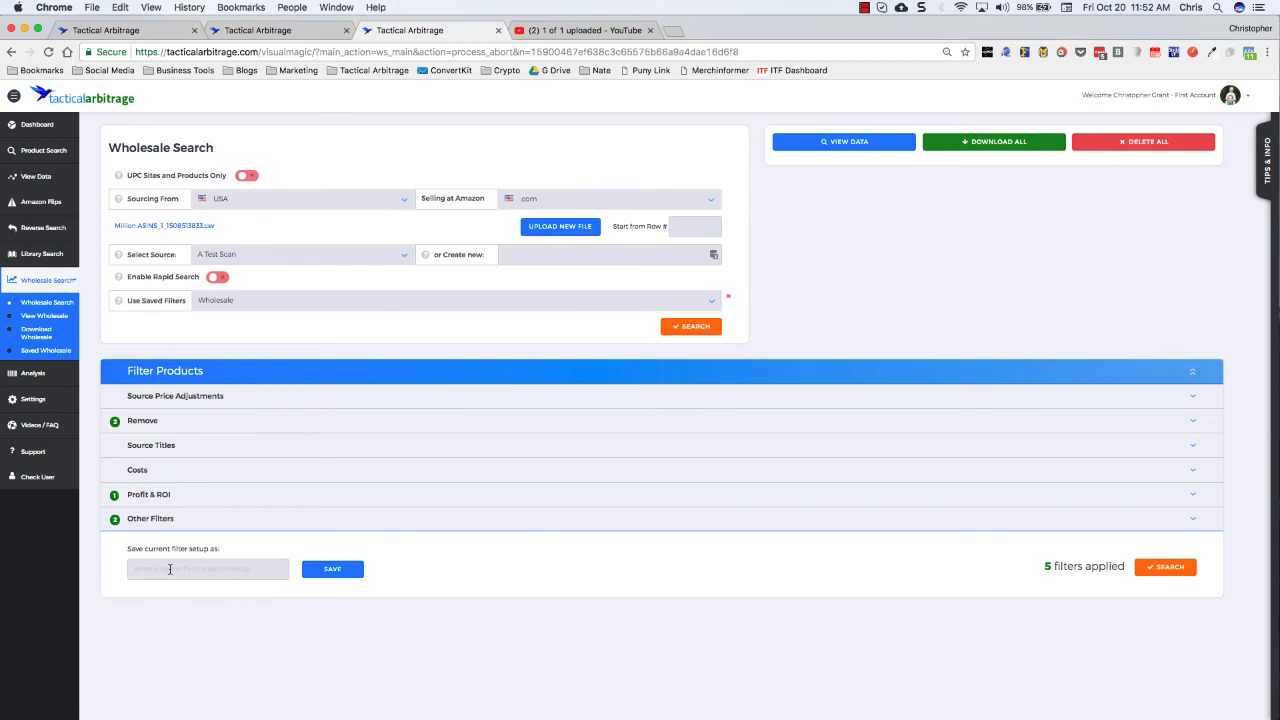
Step: Run the wholesale search with the applied filters and open the resulting wholesale data
{"action": "left_click", "coordinate": [1170, 568]}
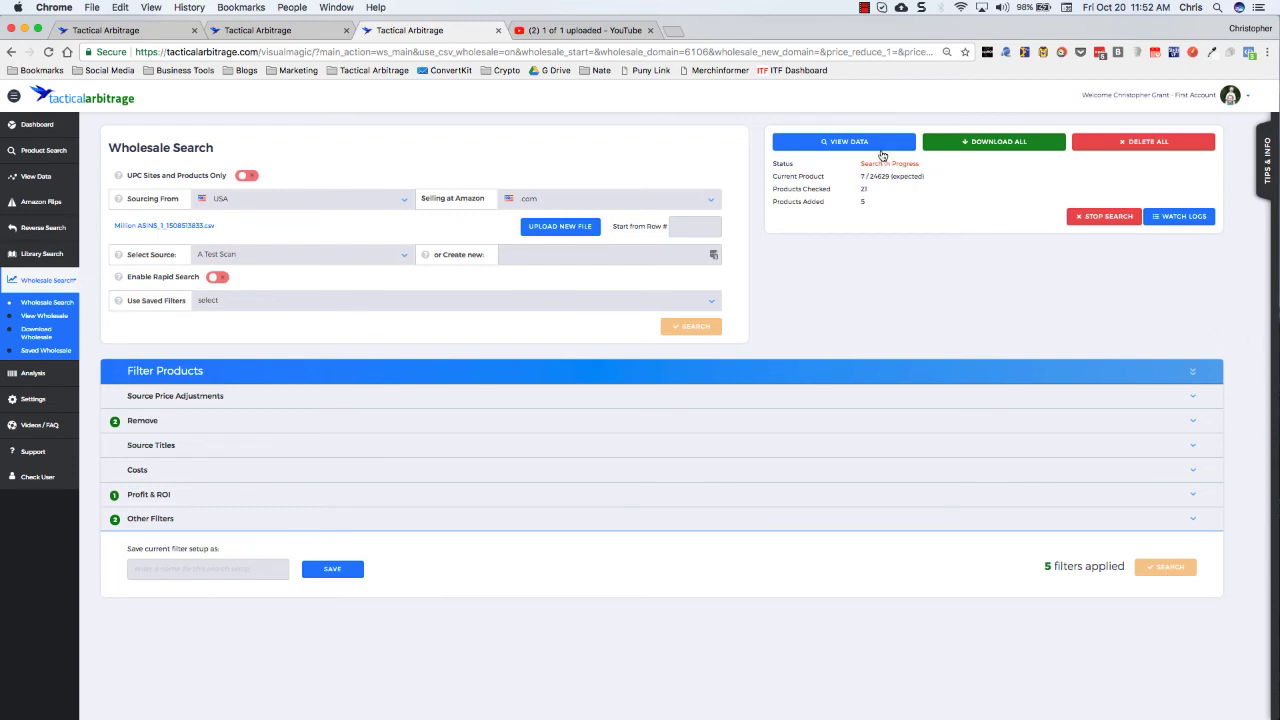
{"action": "left_click", "coordinate": [866, 146]}
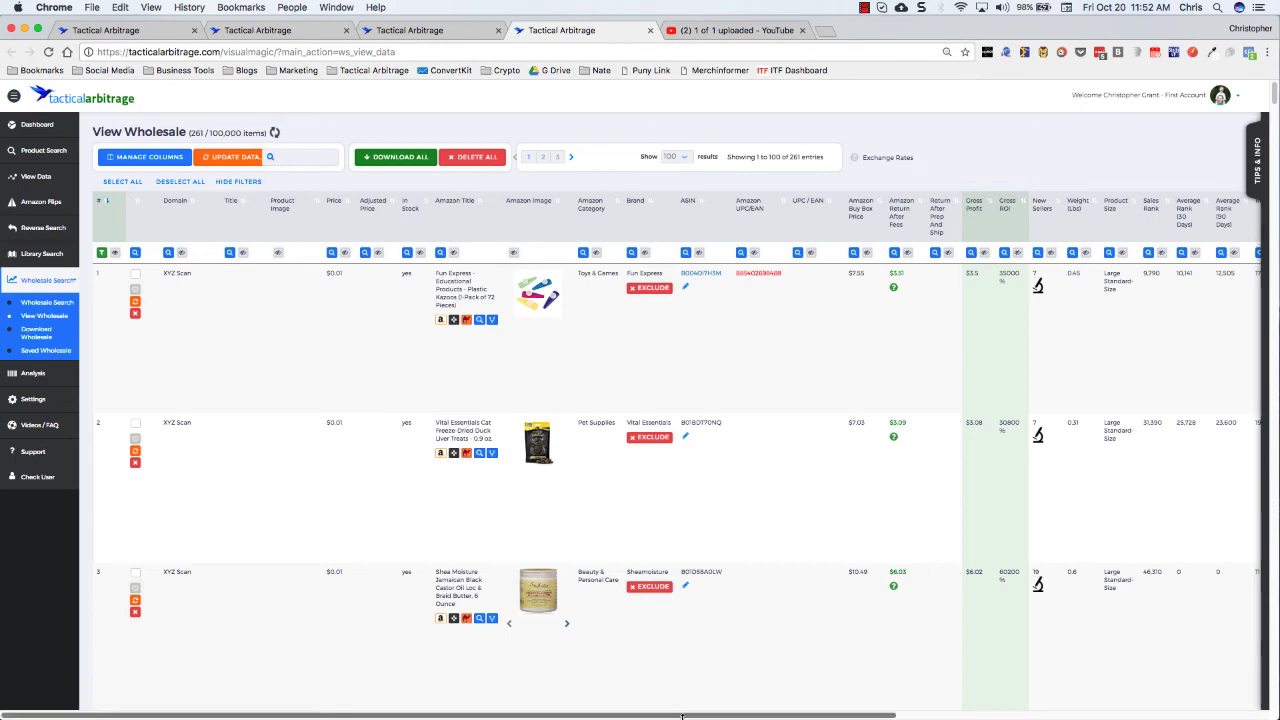
{"action": "scroll", "coordinate": [682, 716], "scroll_direction": "left", "scroll_amount": 3}
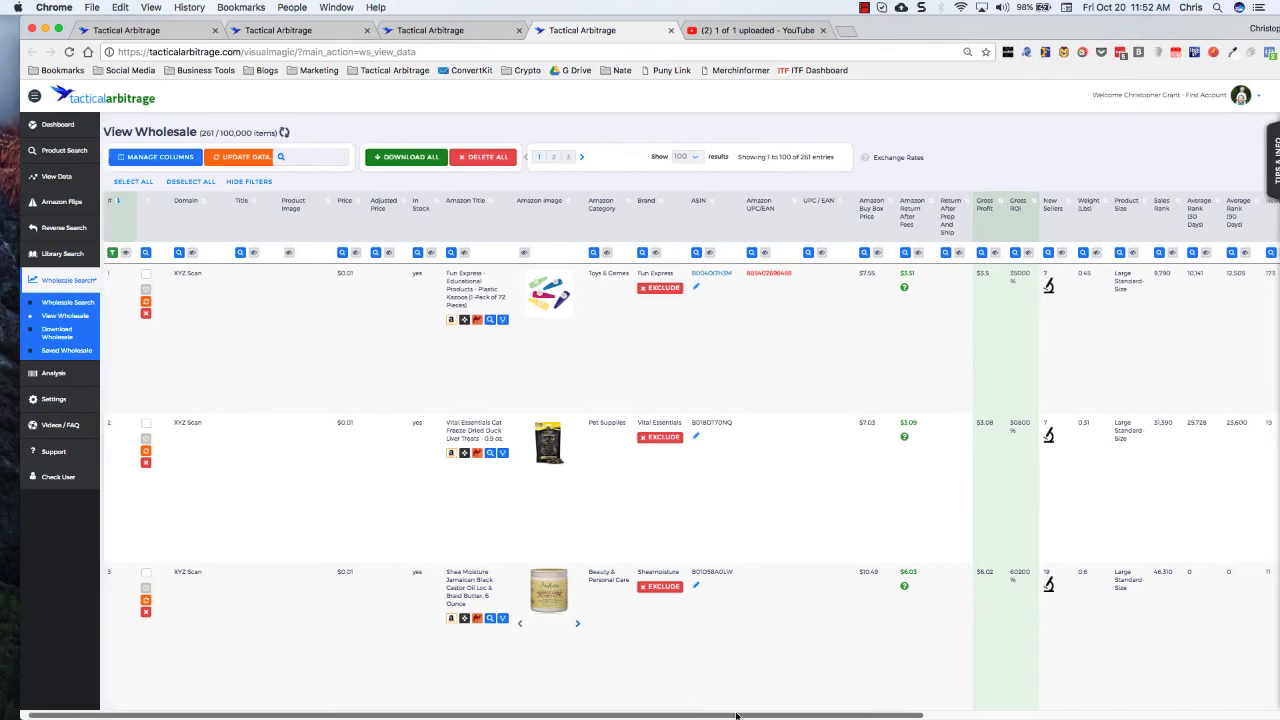
Step: Open the Tactical Edge seller analysis for the Fun Express plastic kazoos and return to the wholesale data
{"action": "scroll", "coordinate": [736, 716], "scroll_direction": "right", "scroll_amount": 10}
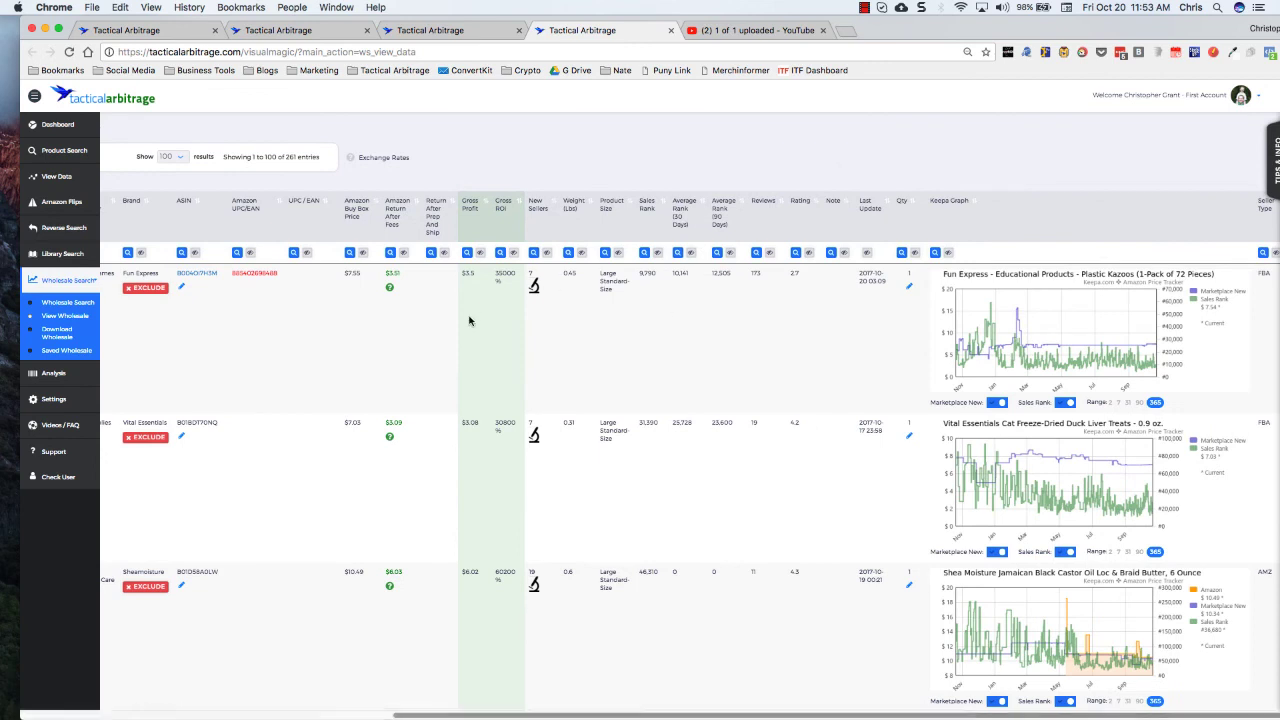
{"action": "left_click", "coordinate": [534, 288]}
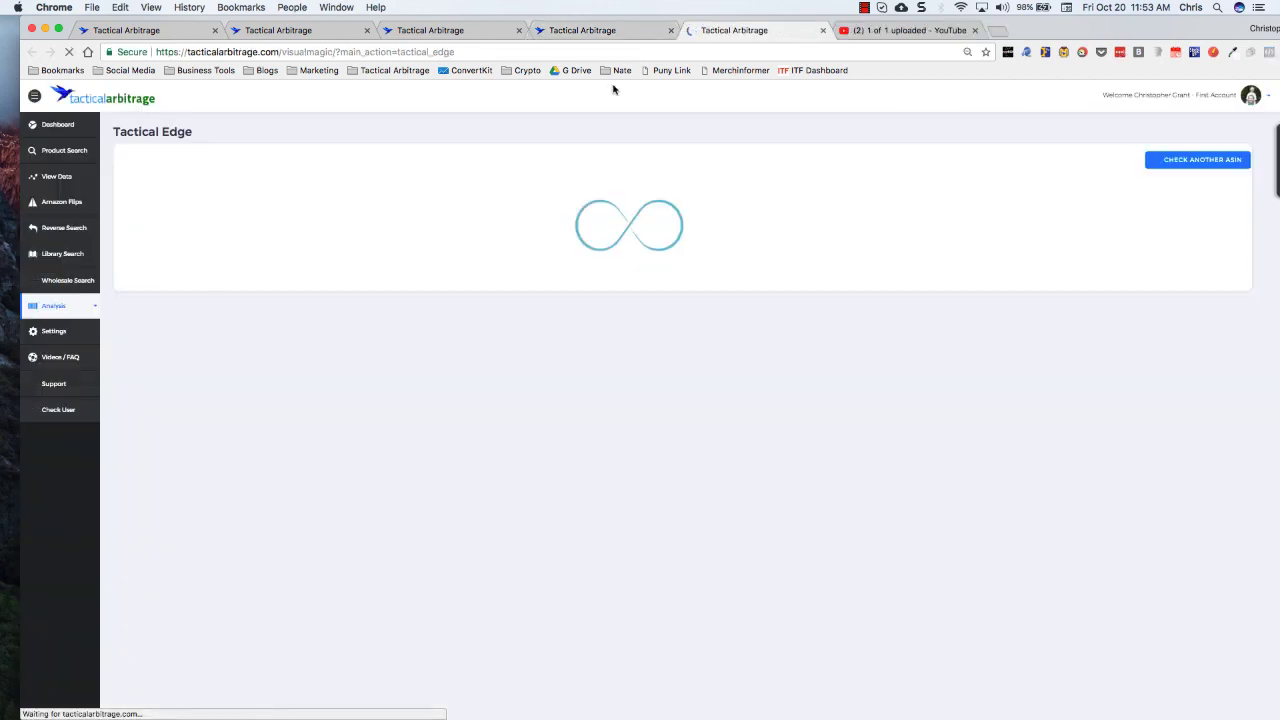
{"action": "left_click", "coordinate": [602, 32]}
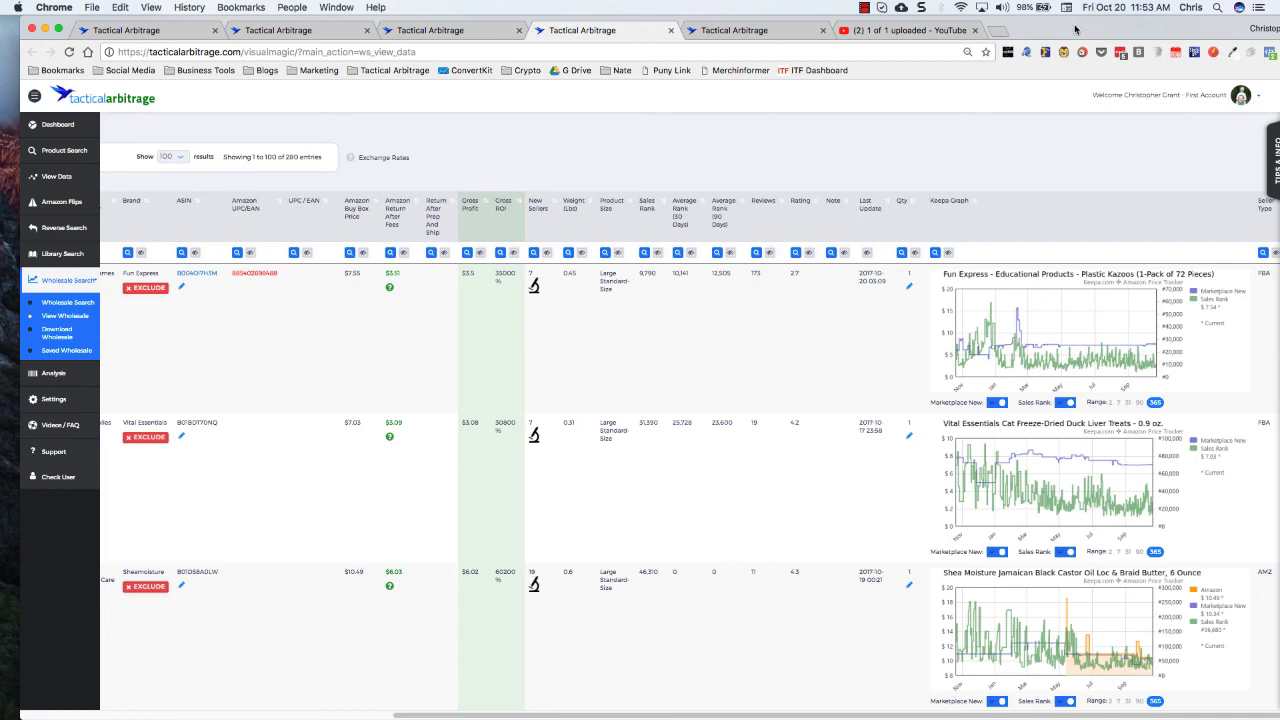
{"action": "left_click_drag", "start_coordinate": [1074, 29], "coordinate": [1053, 29]}
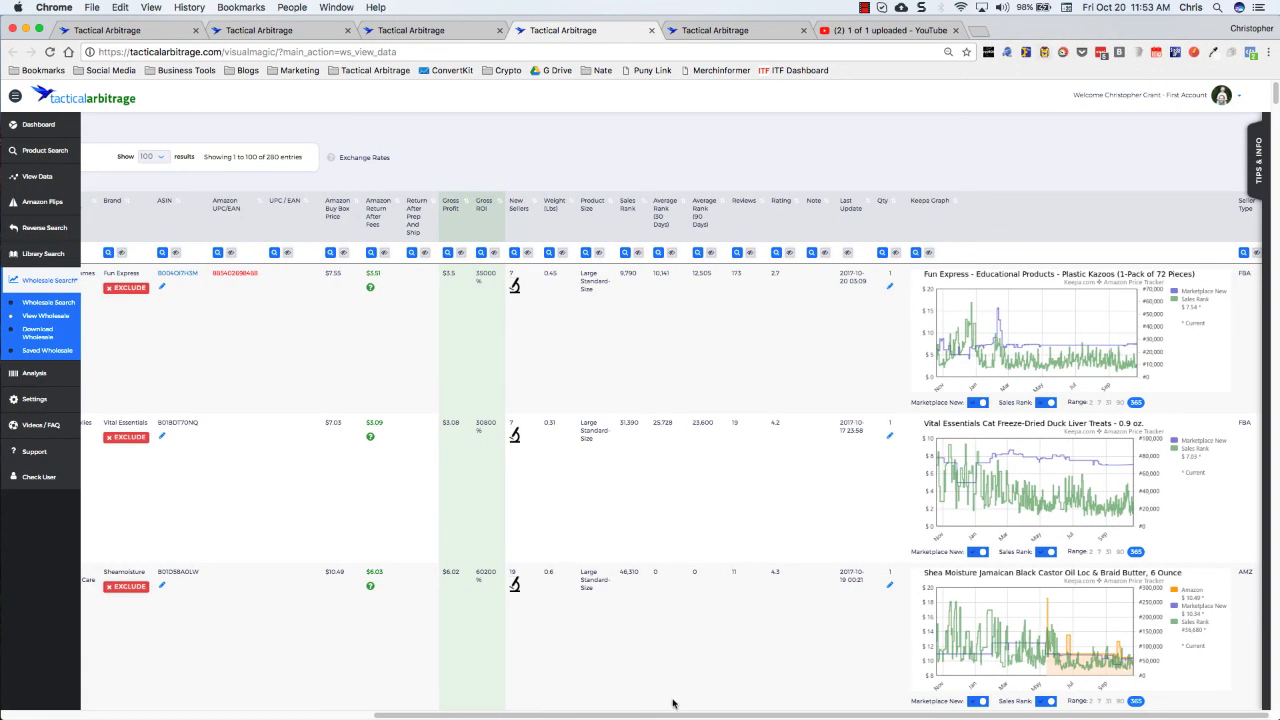
Step: Hide the Domain and Title columns in the wholesale data table and save the column visibility settings
{"action": "left_click_drag", "start_coordinate": [665, 717], "coordinate": [251, 674]}
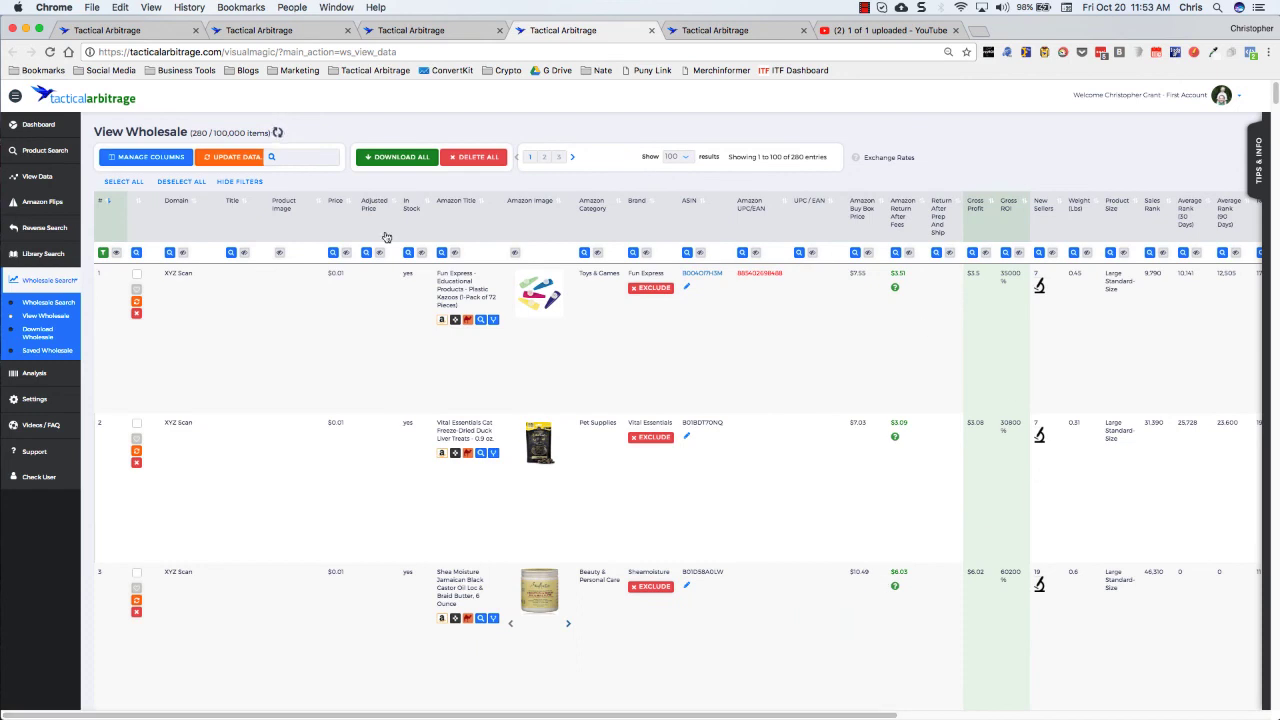
{"action": "left_click", "coordinate": [149, 160]}
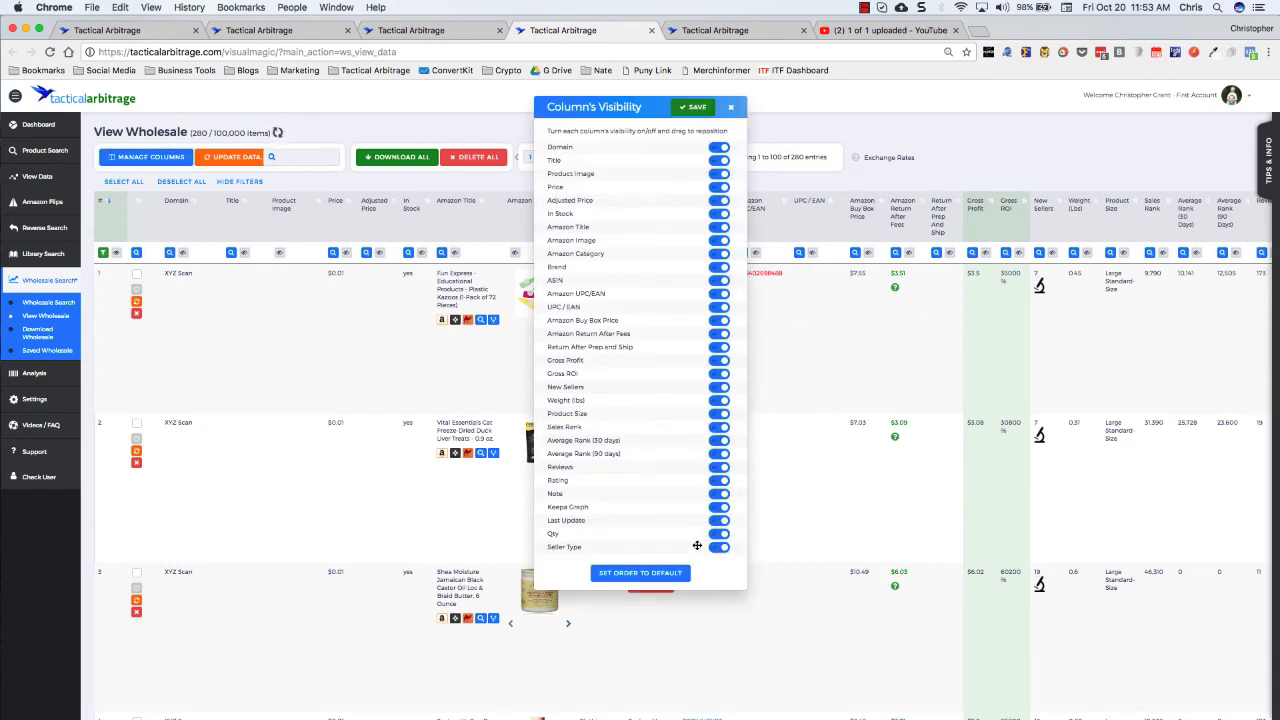
{"action": "left_click", "coordinate": [722, 148]}
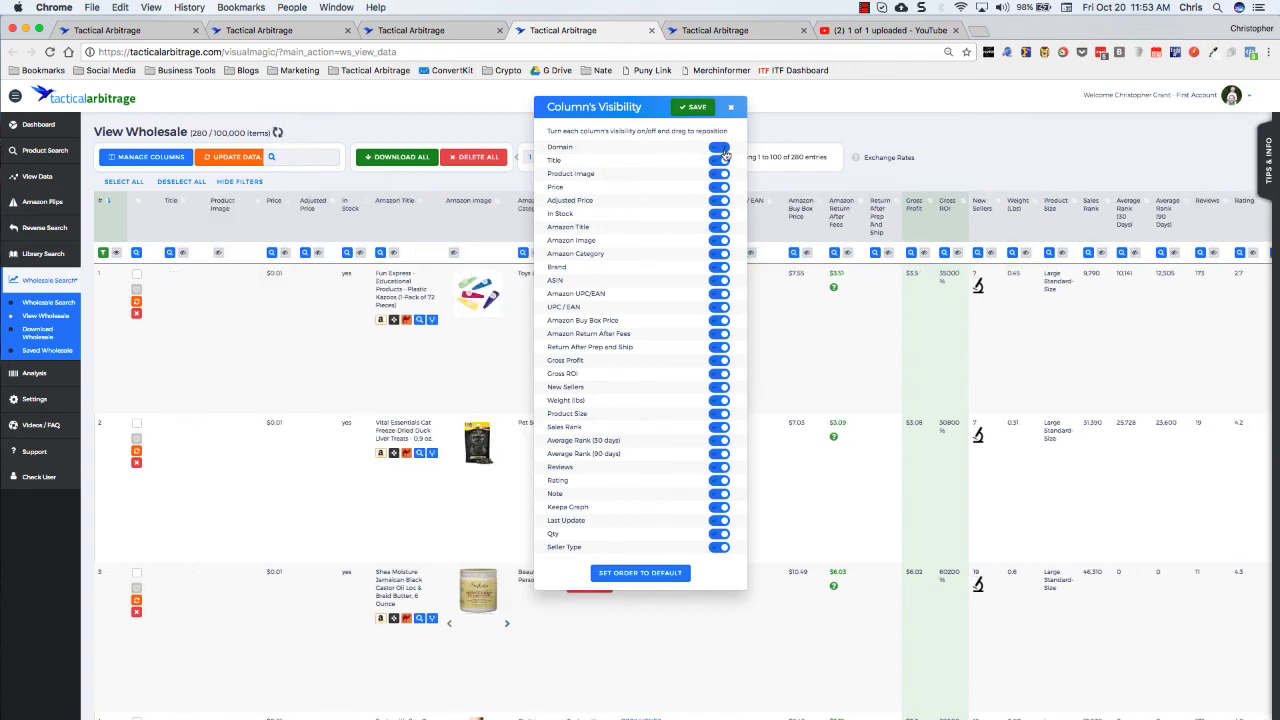
{"action": "left_click", "coordinate": [722, 161]}
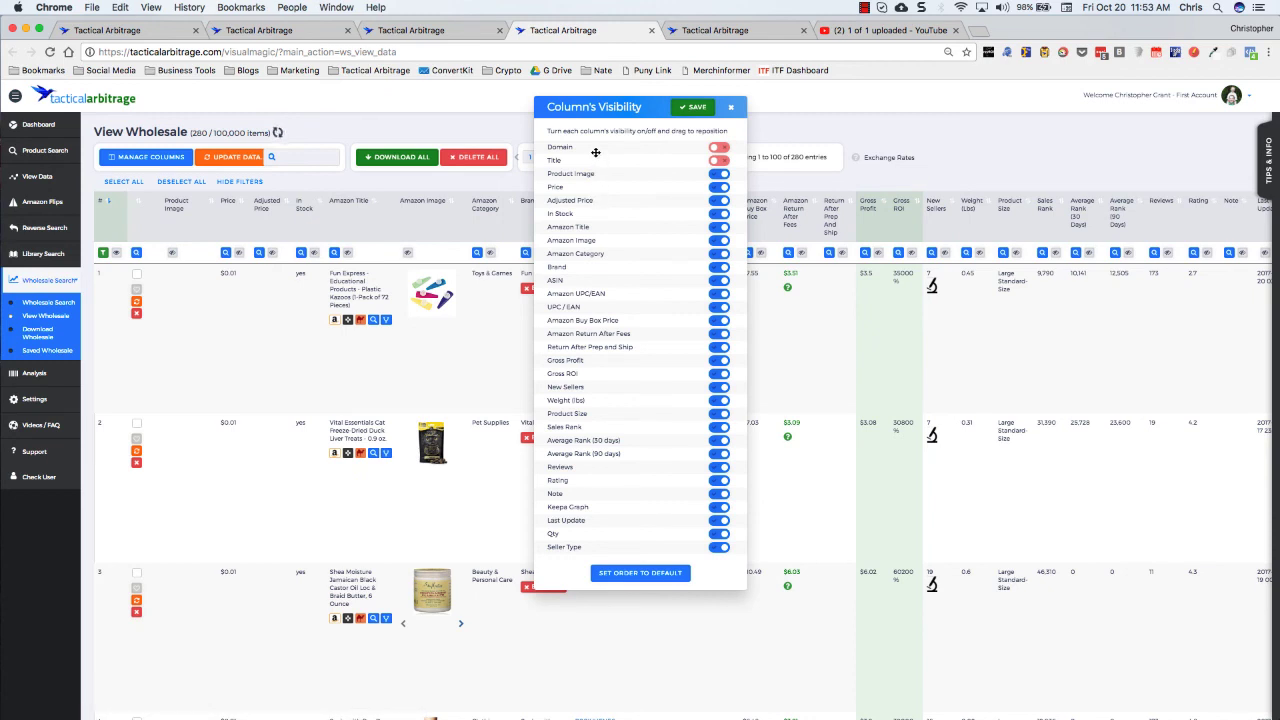
{"action": "left_click", "coordinate": [690, 108]}
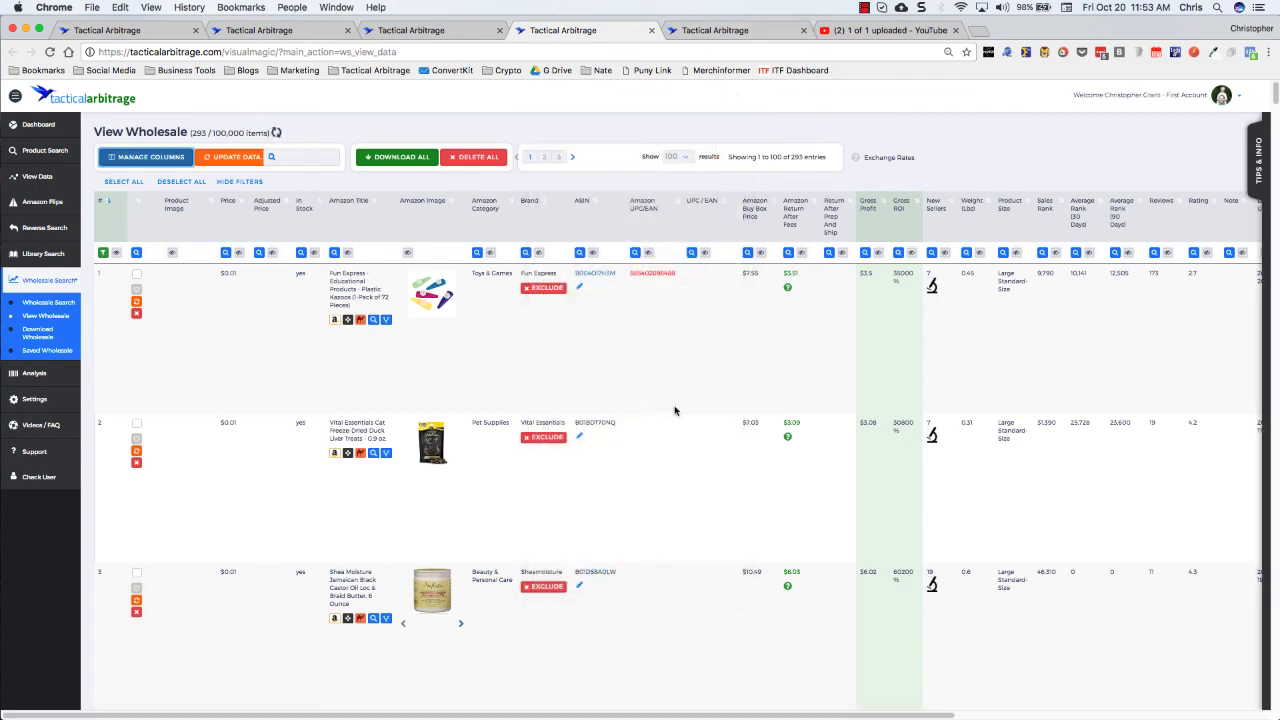